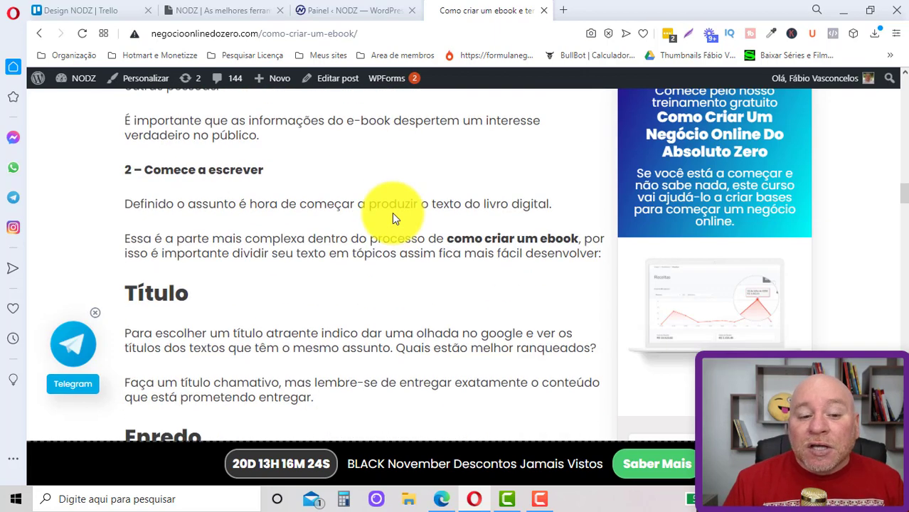
Look through the ebook article and the site's blog search results.
scroll(399, 209, down, 5)
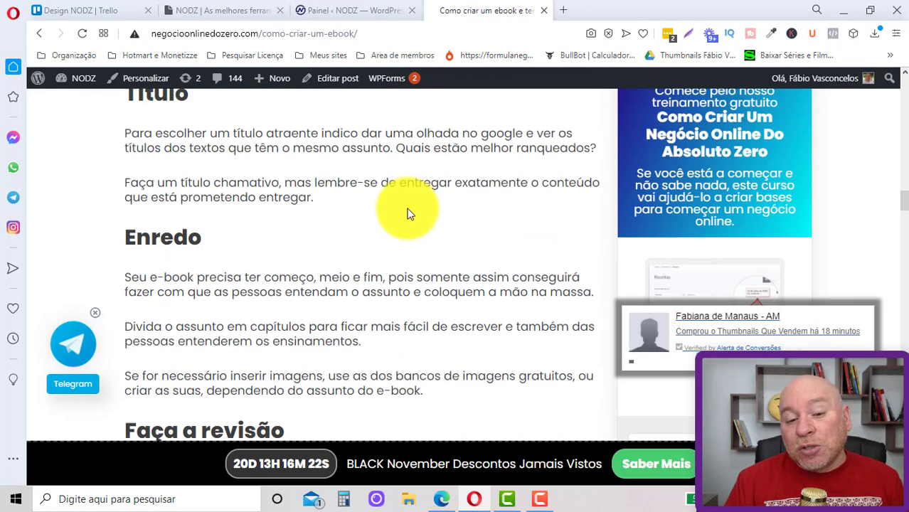
scroll(431, 232, down, 2)
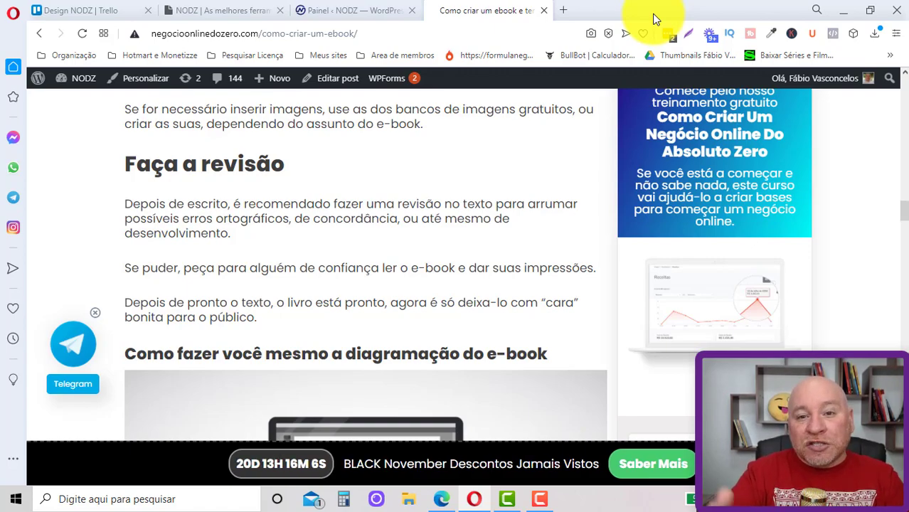
scroll(431, 187, up, 15)
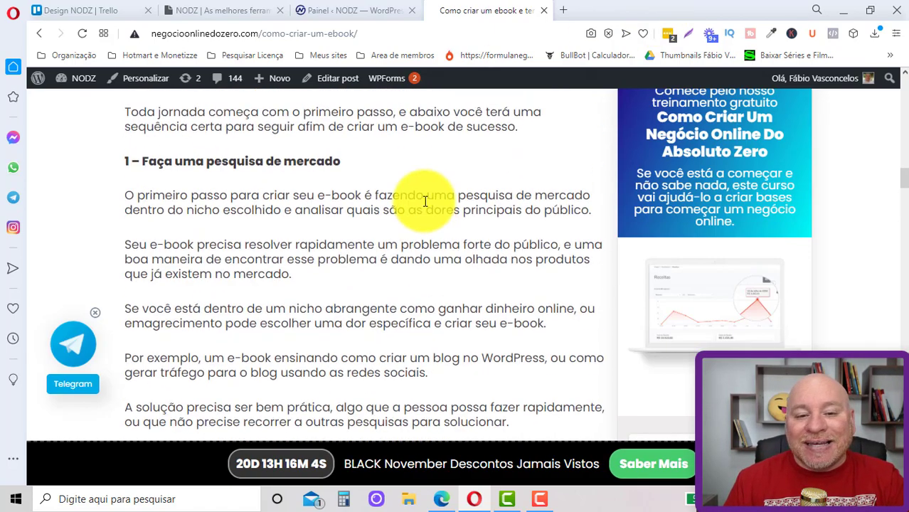
scroll(424, 202, up, 15)
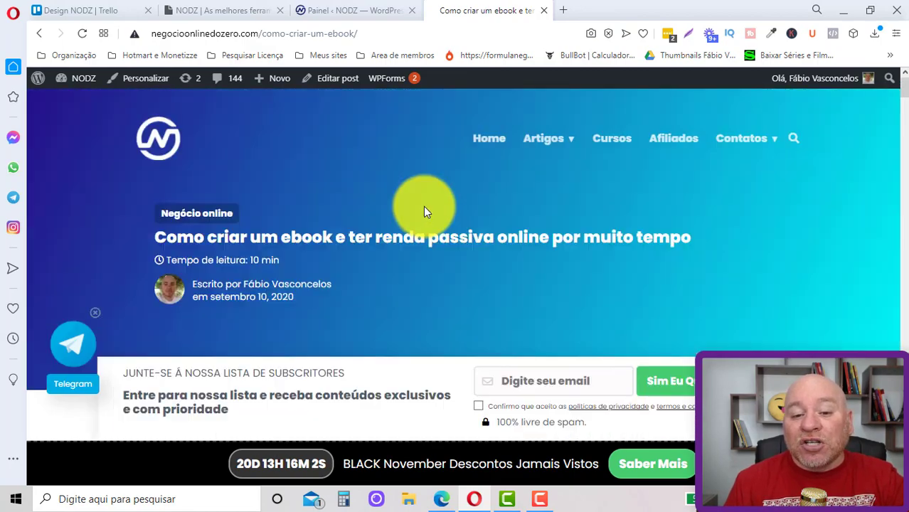
scroll(403, 226, up, 3)
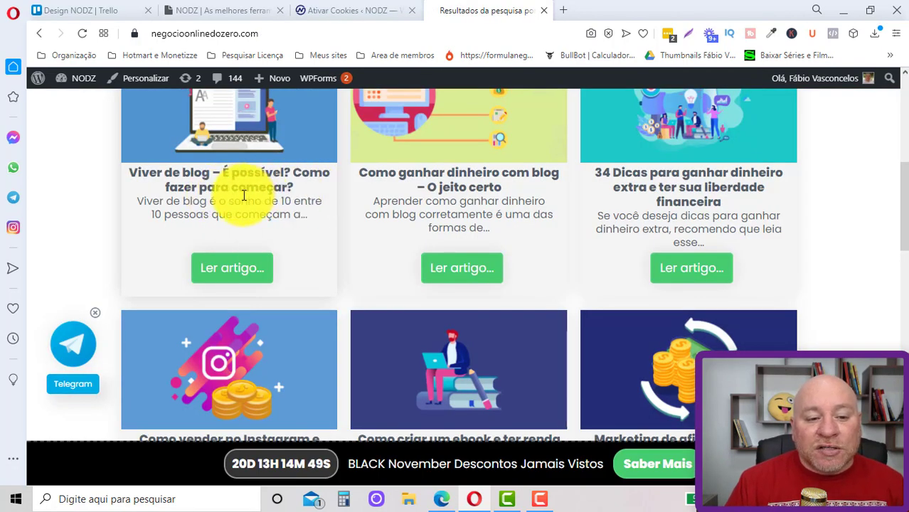
scroll(246, 207, up, 1)
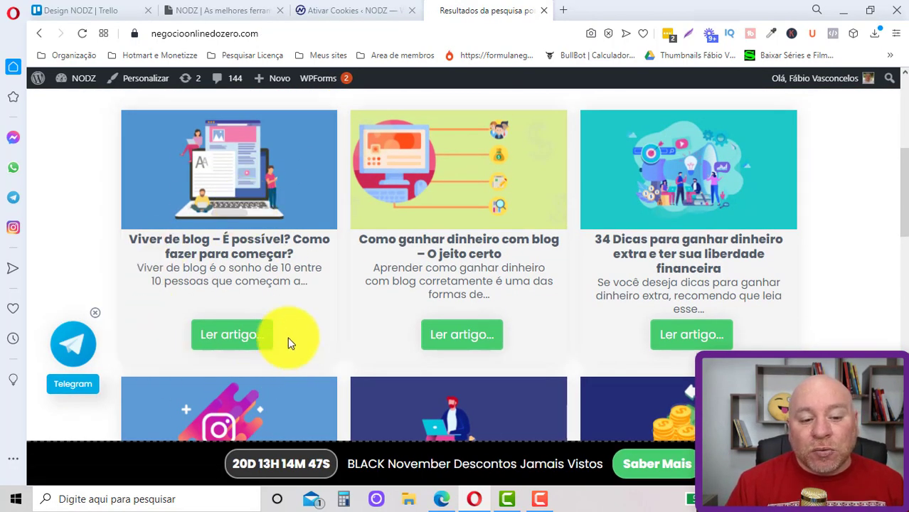
Delete the "artigo Avenger" category from the Super Links cookies and exit popups list.
click(345, 14)
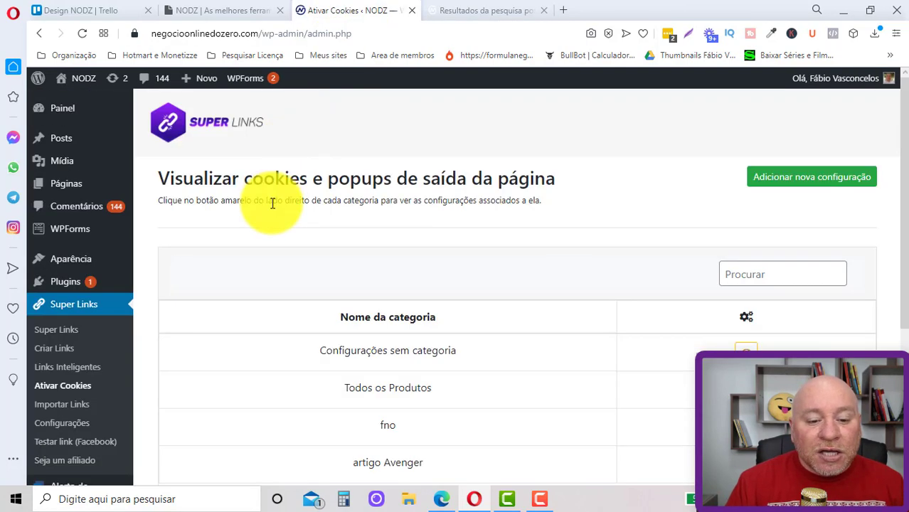
scroll(784, 249, down, 1)
scroll(836, 255, up, 1)
scroll(833, 252, down, 3)
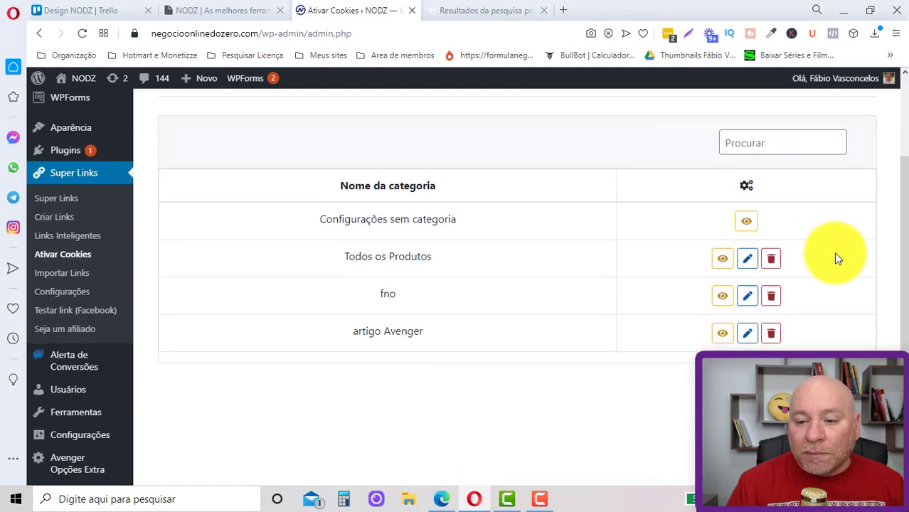
scroll(823, 242, up, 2)
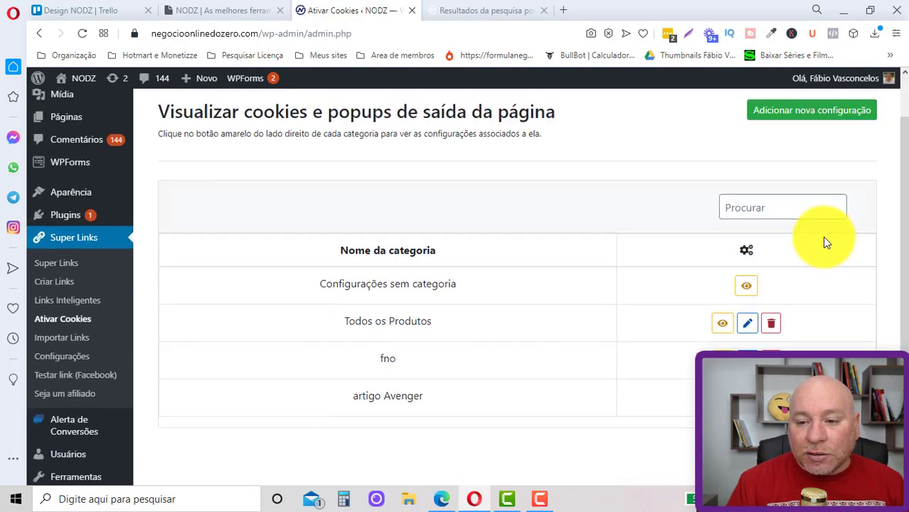
click(771, 397)
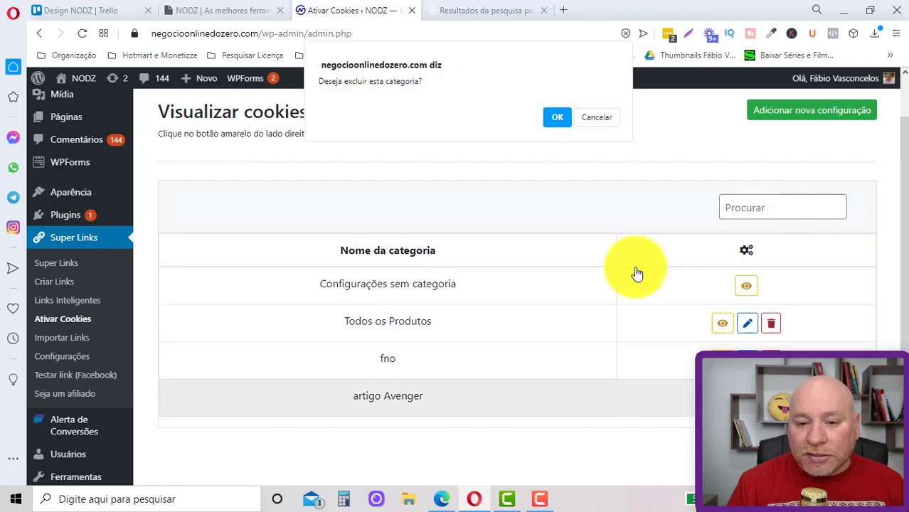
click(559, 116)
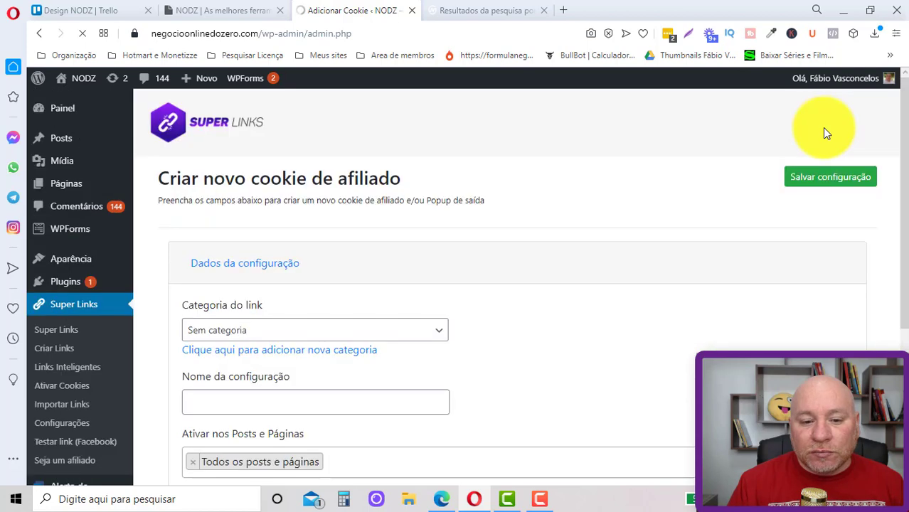
Add a new link category named "Aula Avenger" to the new affiliate cookie configuration.
click(292, 354)
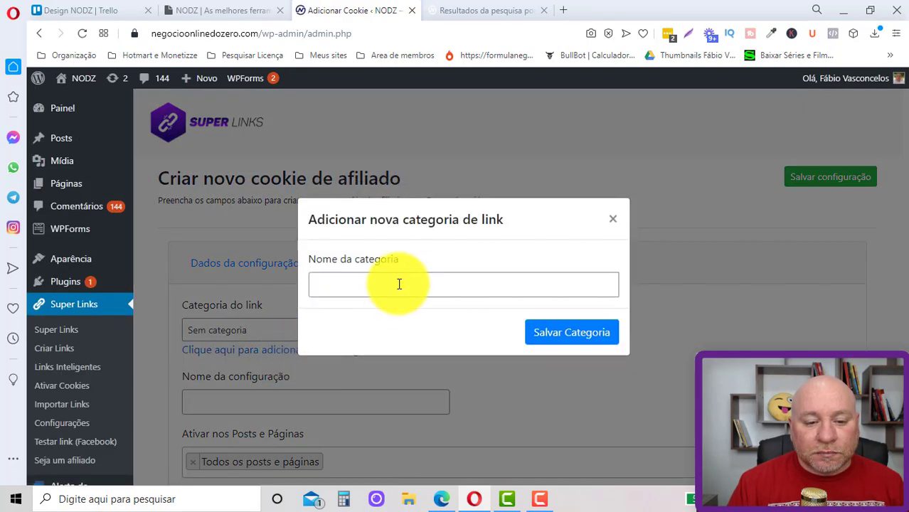
click(400, 281)
text(Aula)
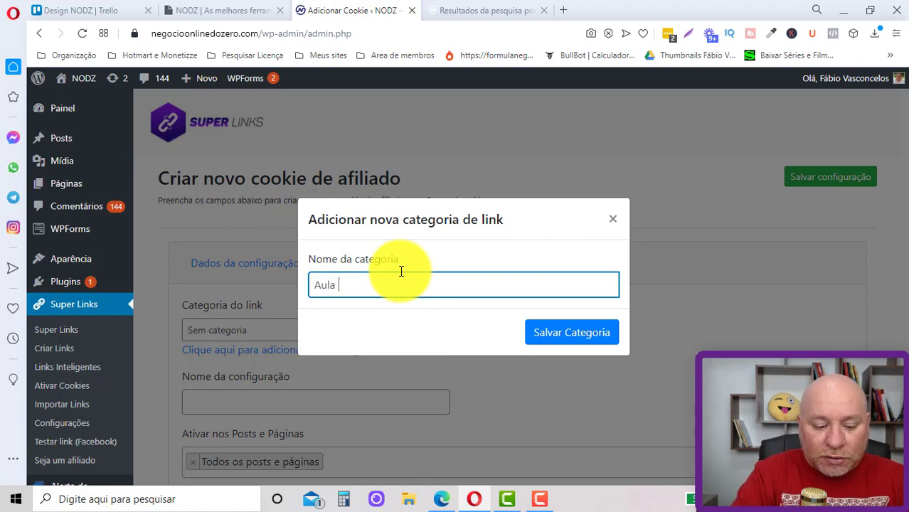
text( Avenger)
click(585, 334)
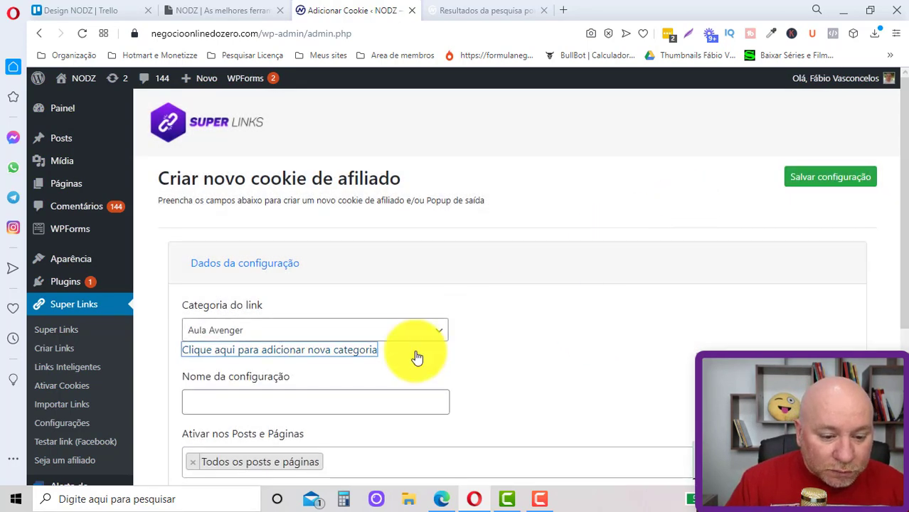
Name the cookie configuration "Avenger".
click(305, 396)
text(Aveng)
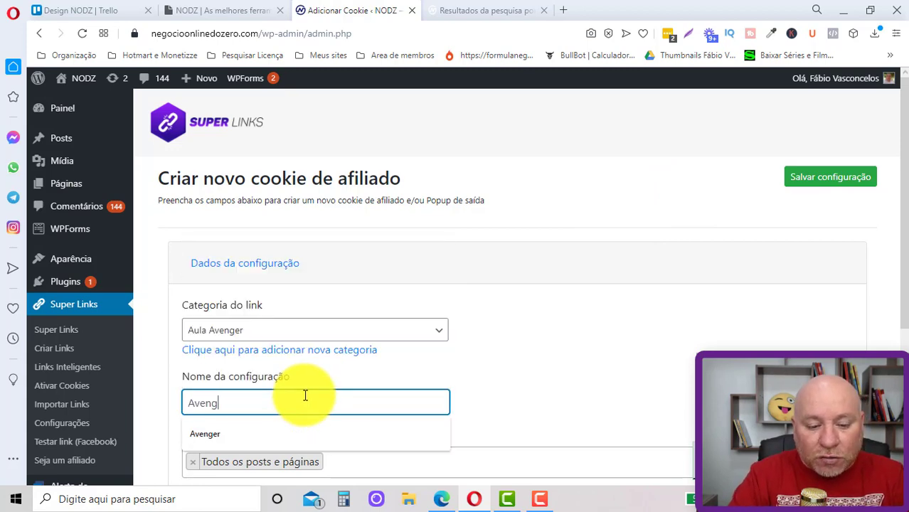
text(er)
click(687, 327)
scroll(687, 326, down, 2)
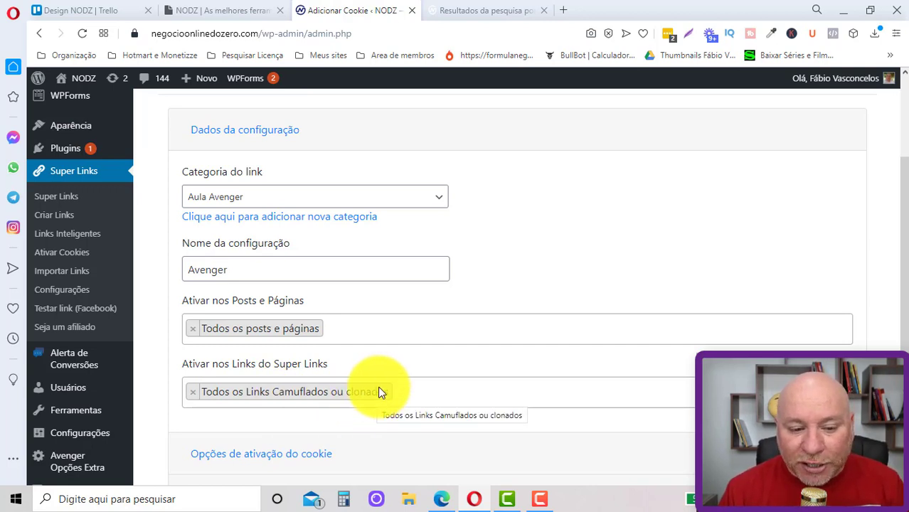
Review the article cards in the site's blog search results, and return to the cookie configuration.
click(480, 14)
scroll(274, 249, up, 5)
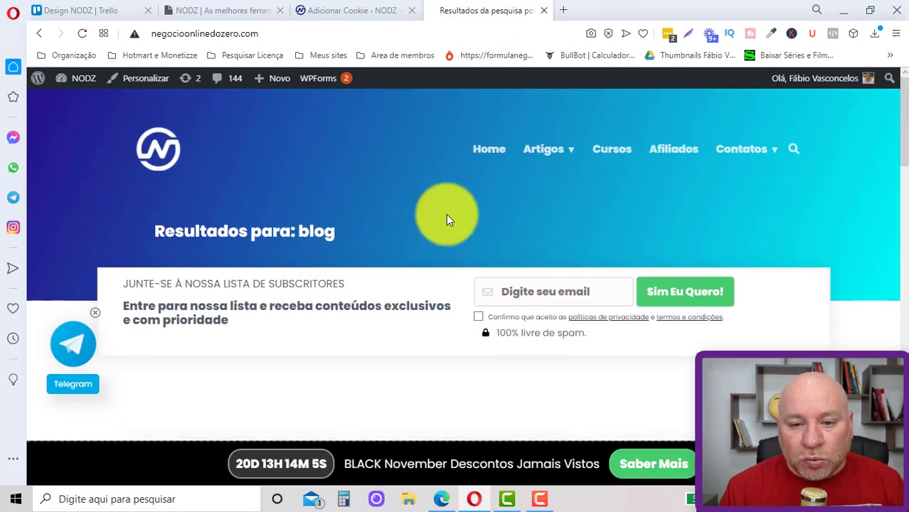
scroll(361, 271, down, 5)
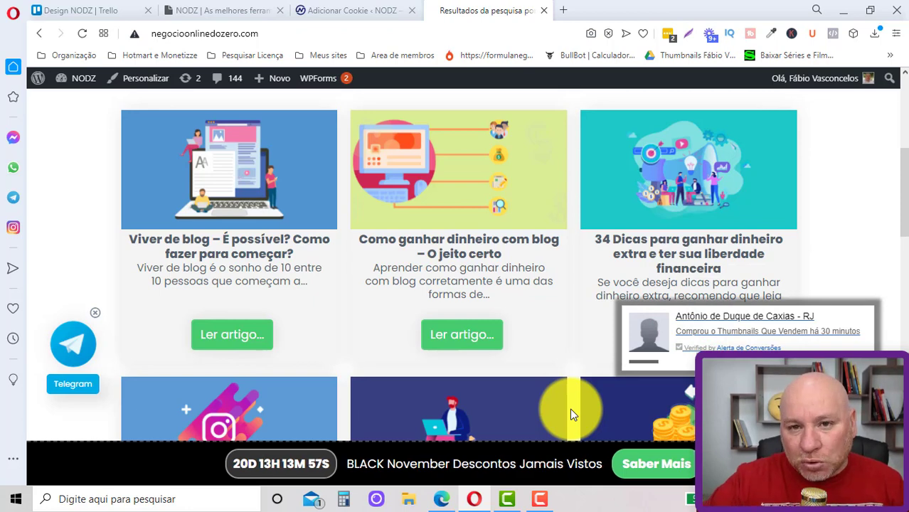
scroll(570, 409, up, 10)
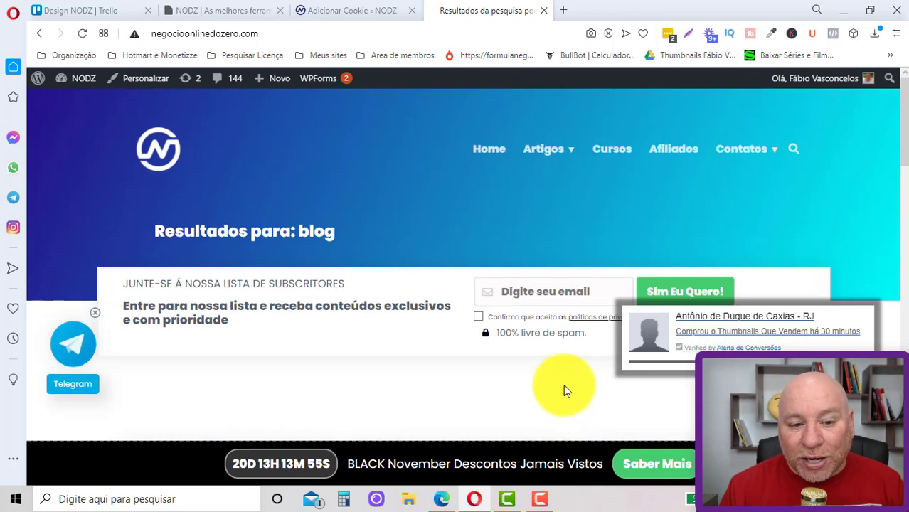
click(356, 10)
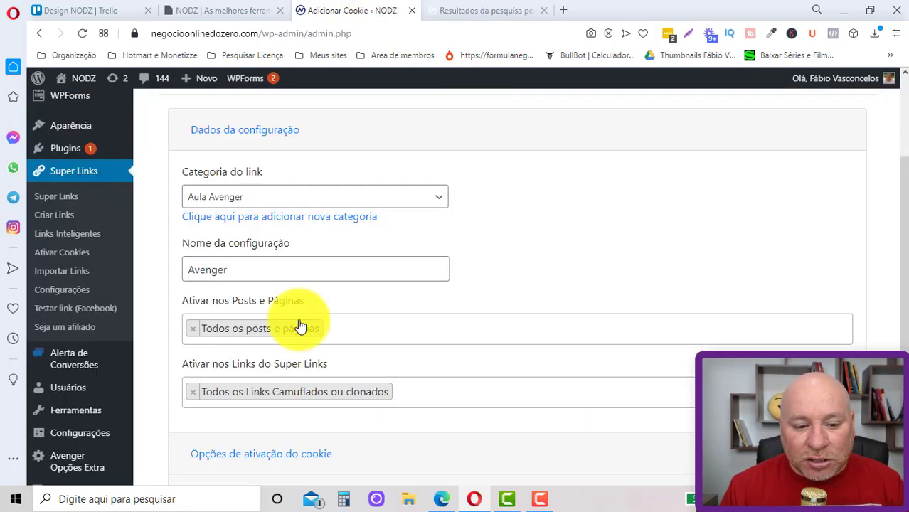
Remove "Todos os posts e páginas" and "Todos os Links Camuflados ou clonados" from the activation targets.
click(190, 328)
click(462, 324)
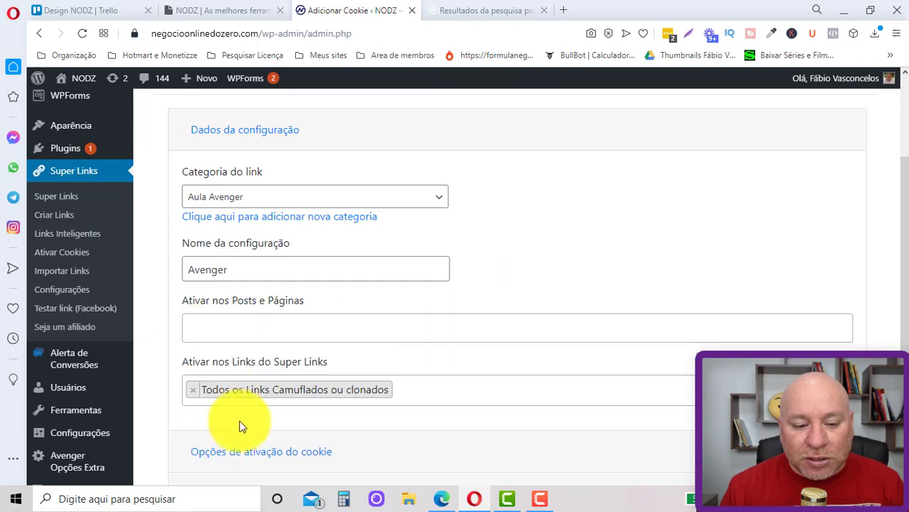
click(191, 388)
click(456, 292)
Try to filter the posts and pages available for activation by "blog".
click(345, 324)
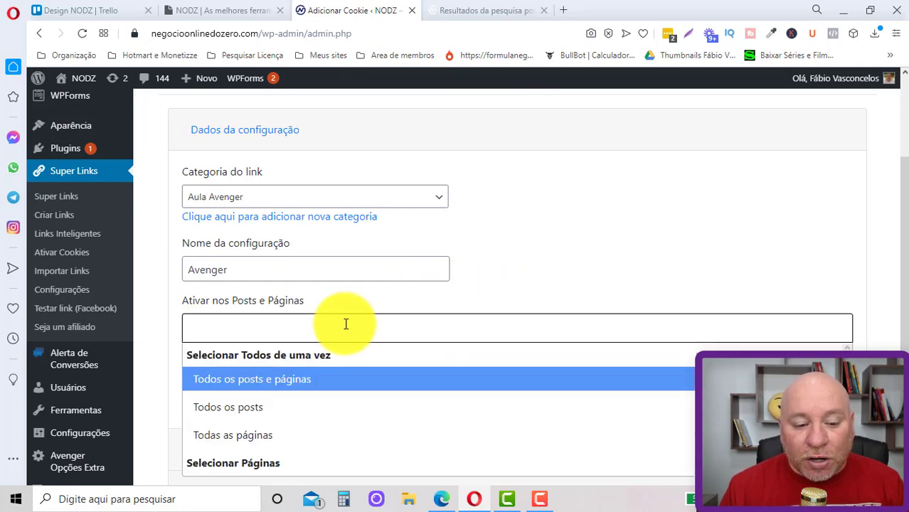
scroll(858, 330, down, 1)
scroll(494, 353, down, 5)
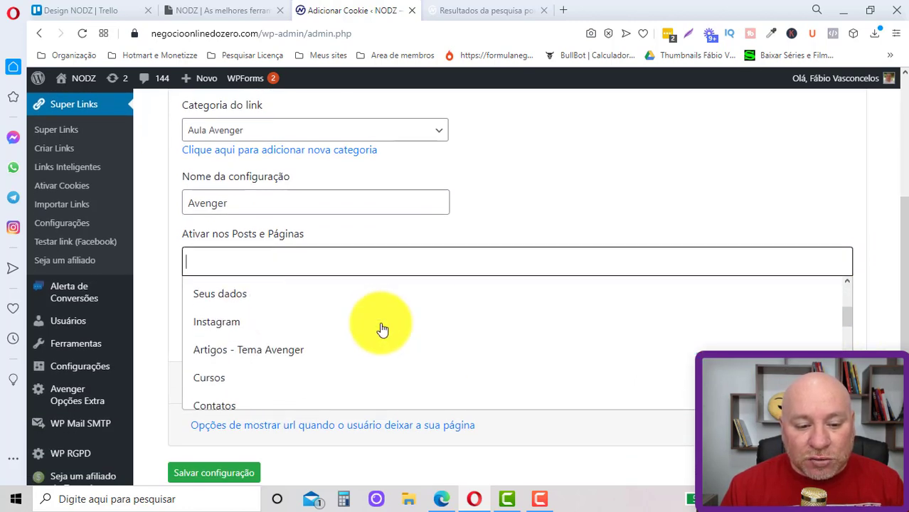
click(344, 270)
text(blog)
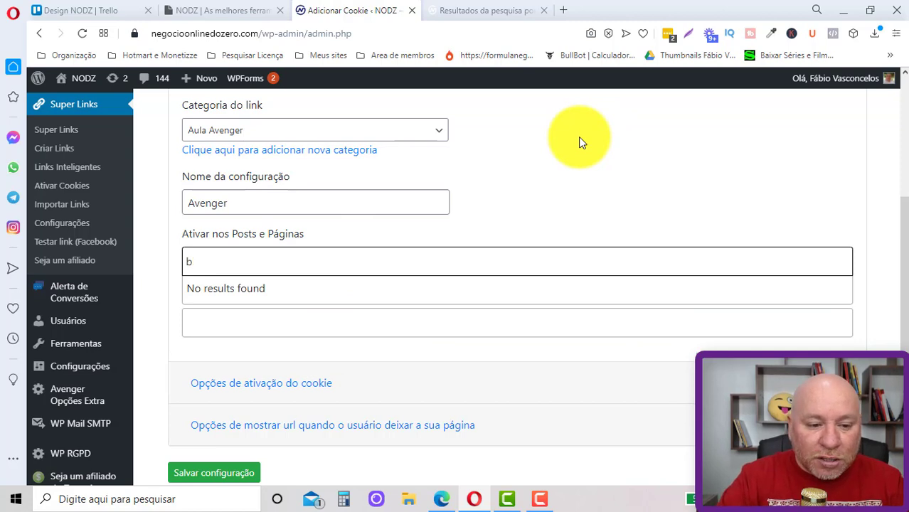
key(BackSpace)
Activate the configuration only on the post "Viver de blog – É possível? Como fazer para começar?", checking its title against the site's search results.
scroll(284, 318, down, 5)
scroll(288, 327, down, 4)
scroll(295, 322, up, 1)
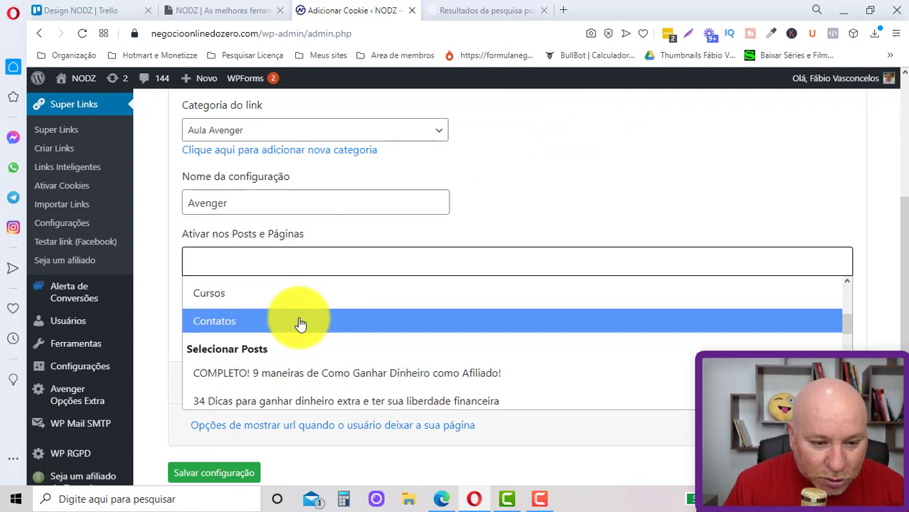
scroll(299, 325, up, 1)
scroll(314, 334, down, 5)
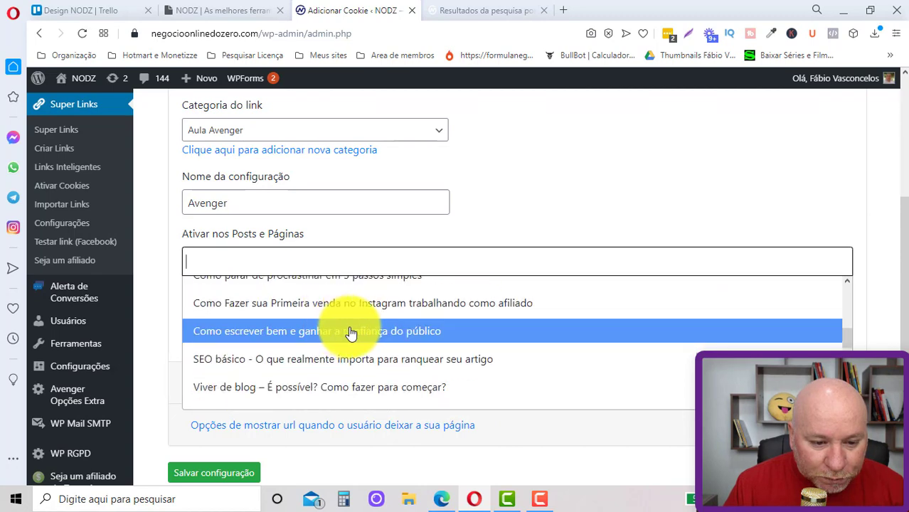
scroll(343, 333, down, 2)
click(486, 10)
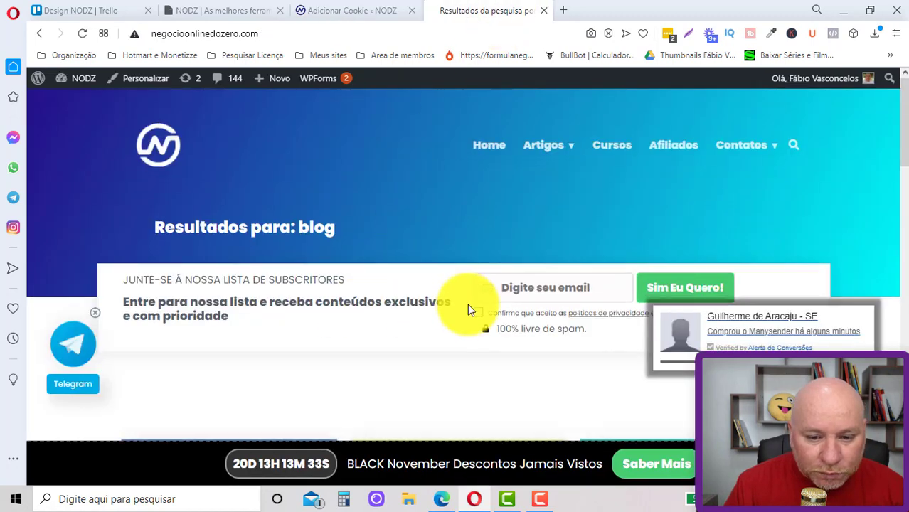
scroll(441, 306, down, 4)
click(399, 10)
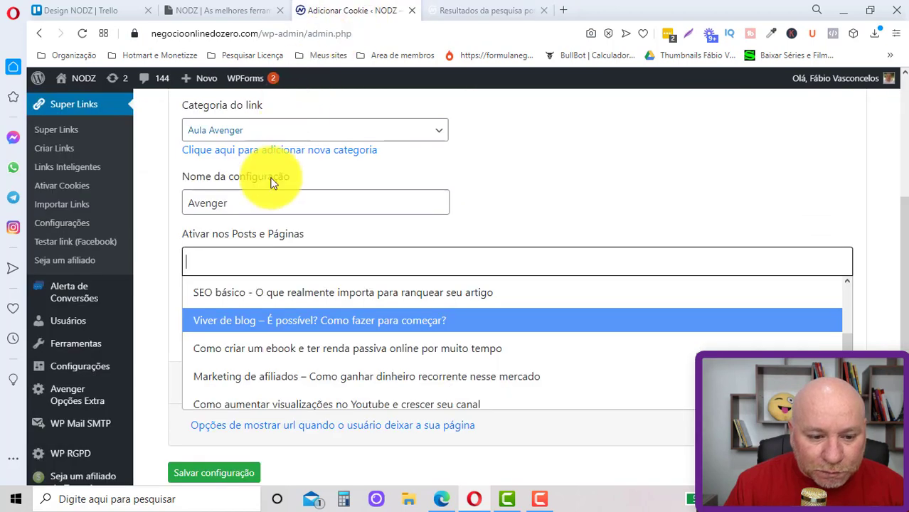
click(355, 323)
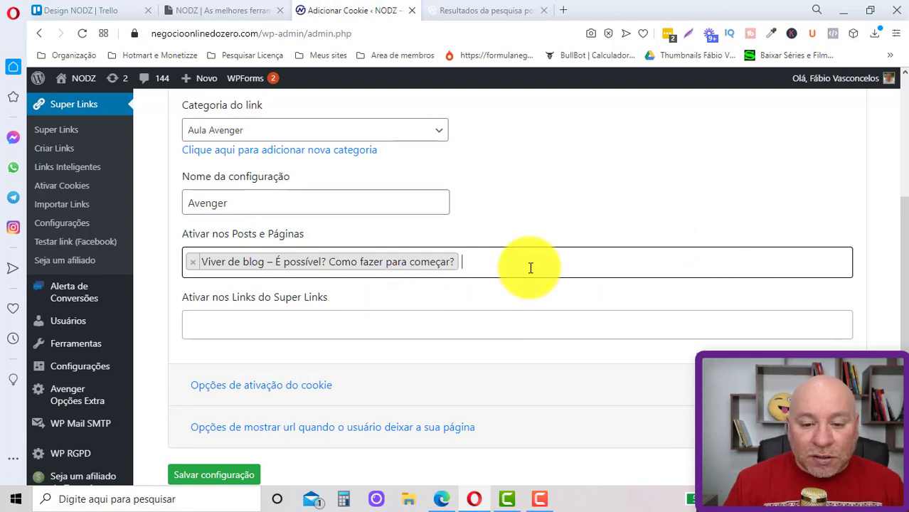
click(589, 263)
click(710, 226)
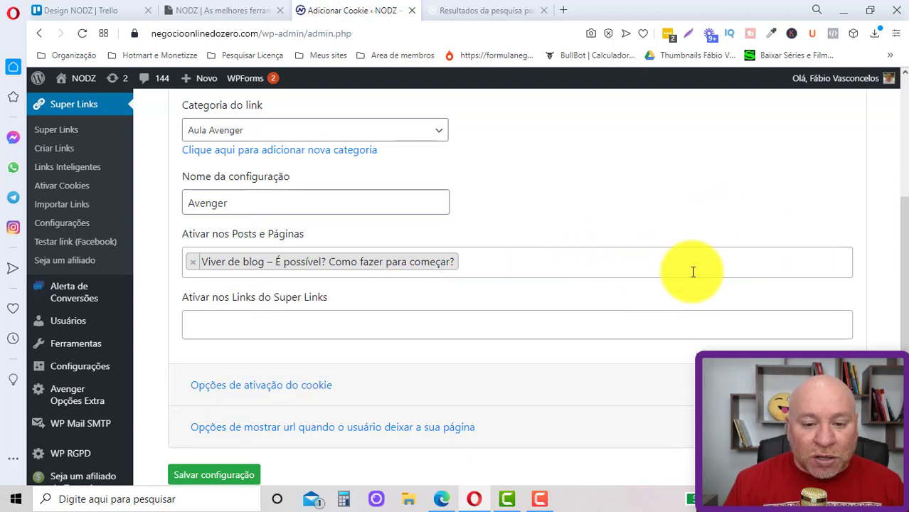
Recheck the configuration data and open the options for showing a URL when the user leaves the page.
scroll(684, 267, down, 1)
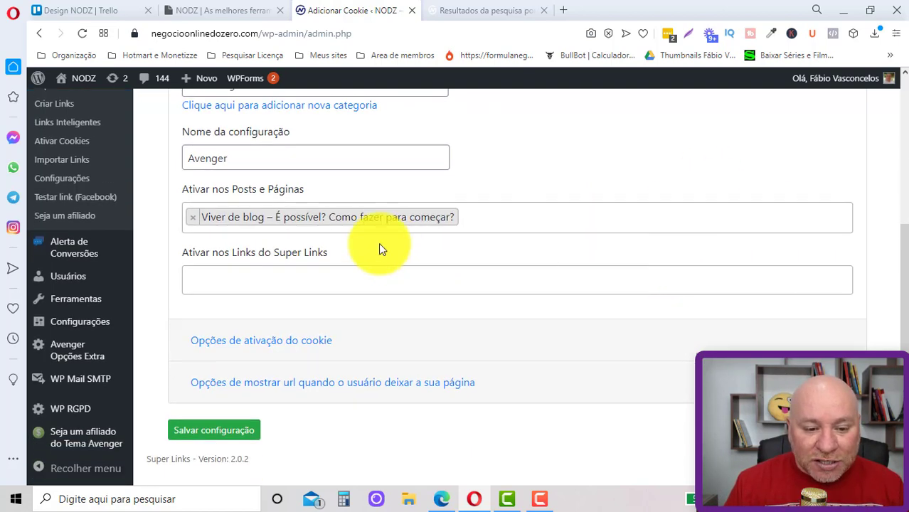
click(329, 384)
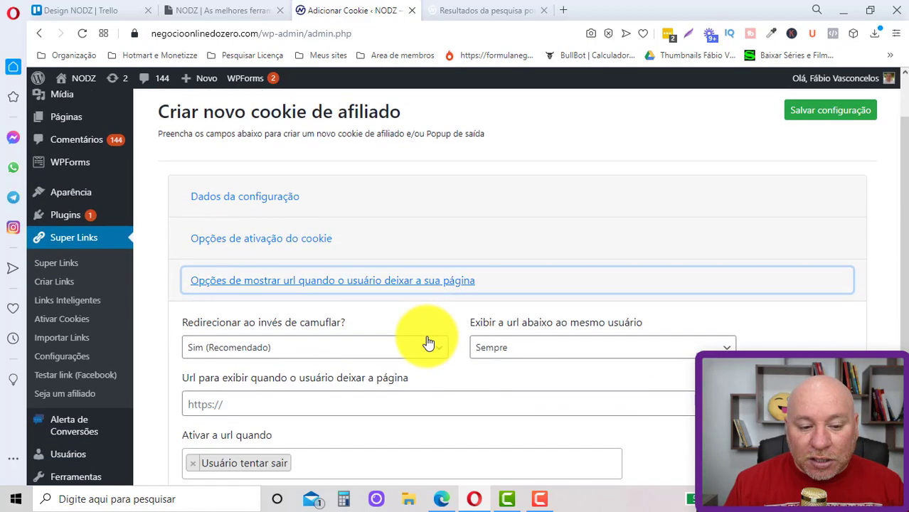
scroll(409, 355, down, 2)
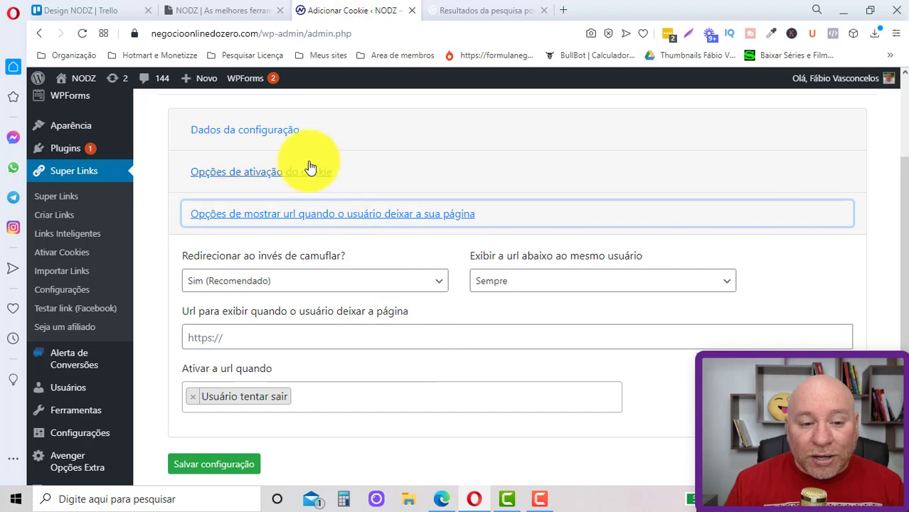
click(299, 142)
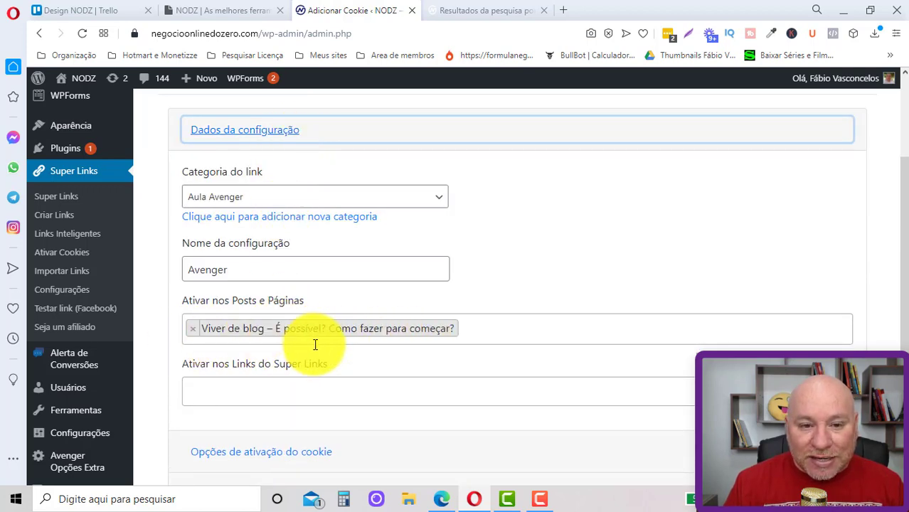
scroll(313, 337, down, 3)
click(298, 386)
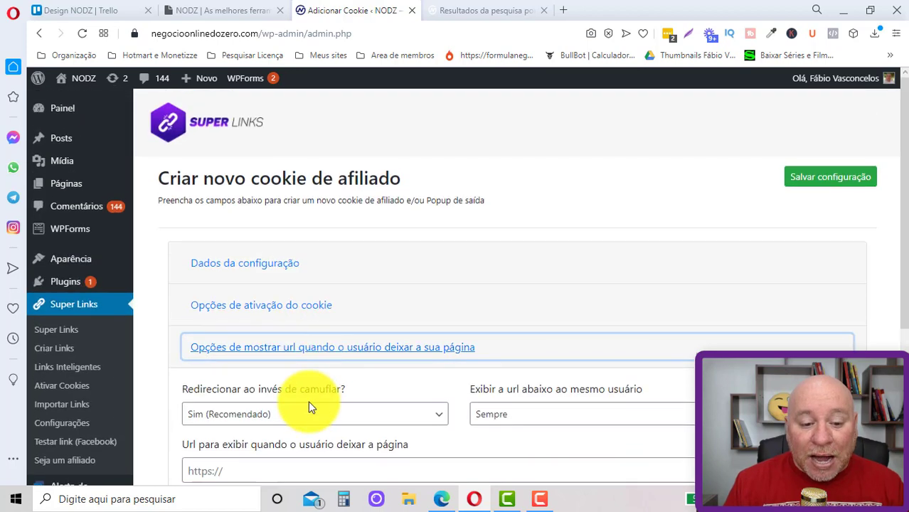
Open wpavenger.com in a new browser tab and copy its address.
click(313, 399)
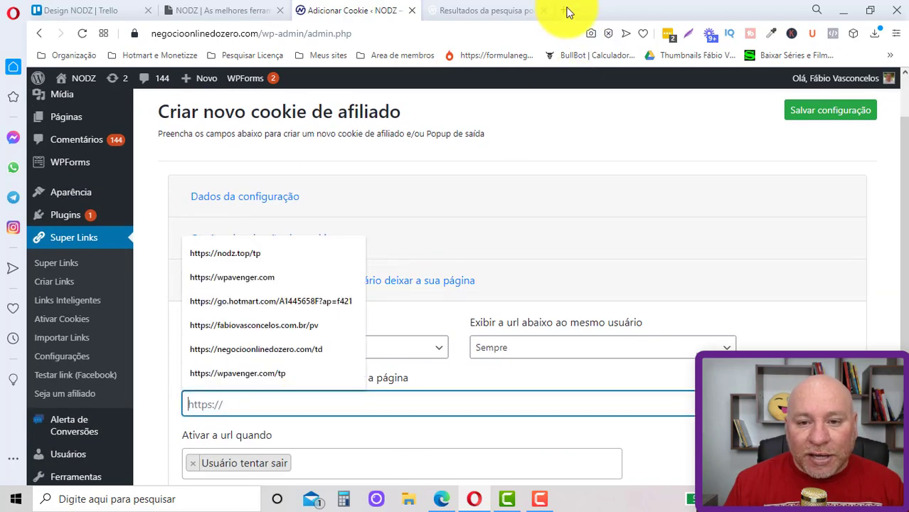
click(564, 10)
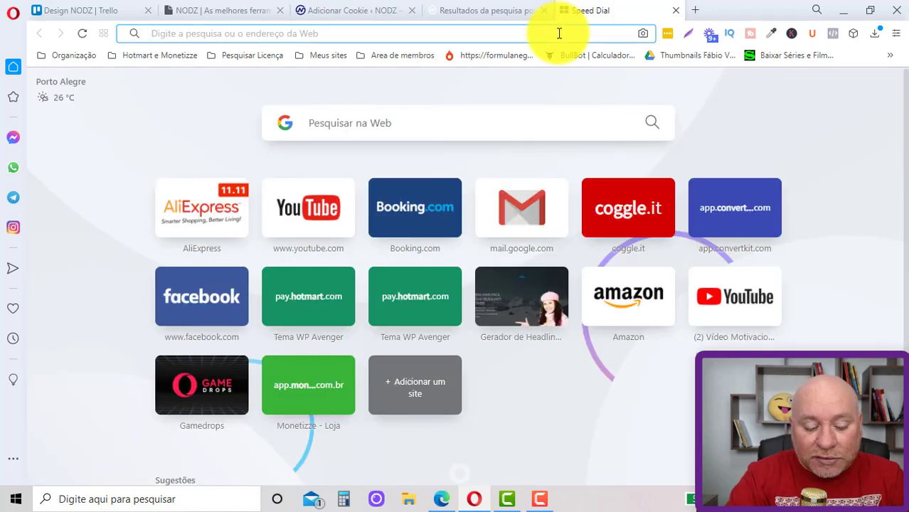
text(wpavenger.com)
key(Return)
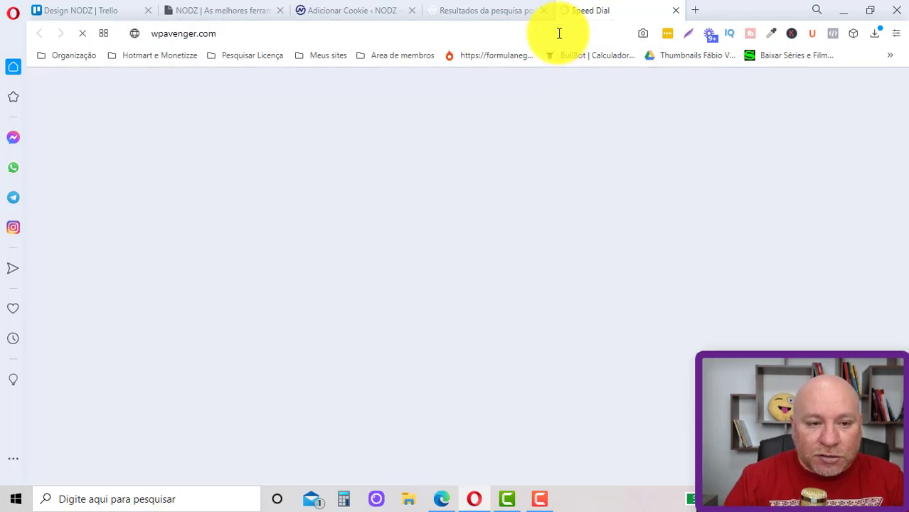
click(420, 34)
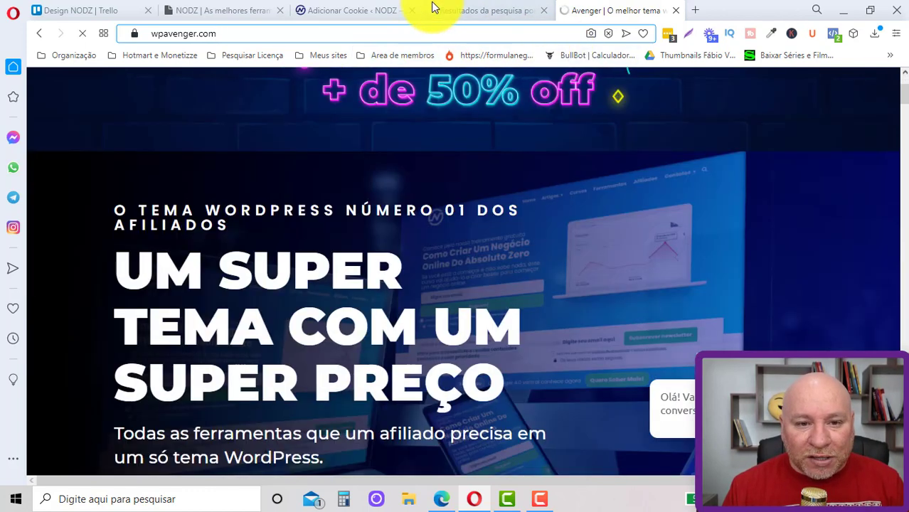
click(359, 11)
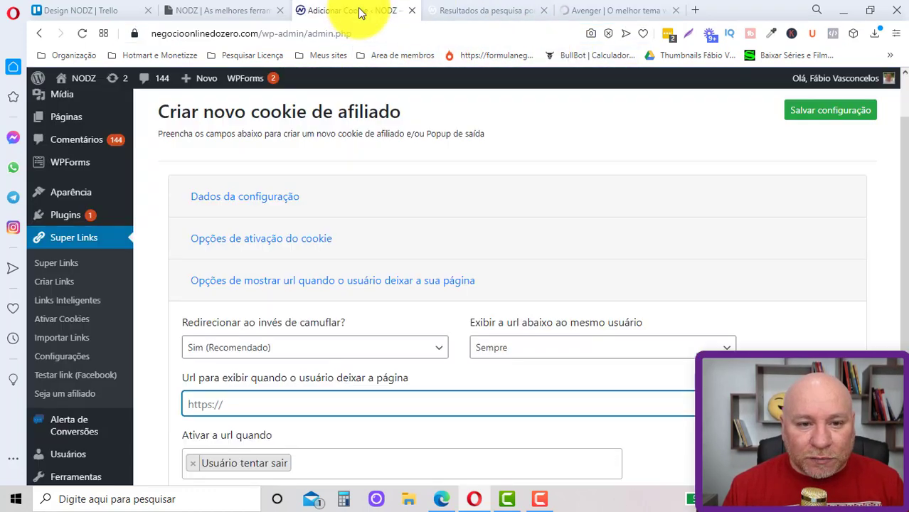
click(278, 362)
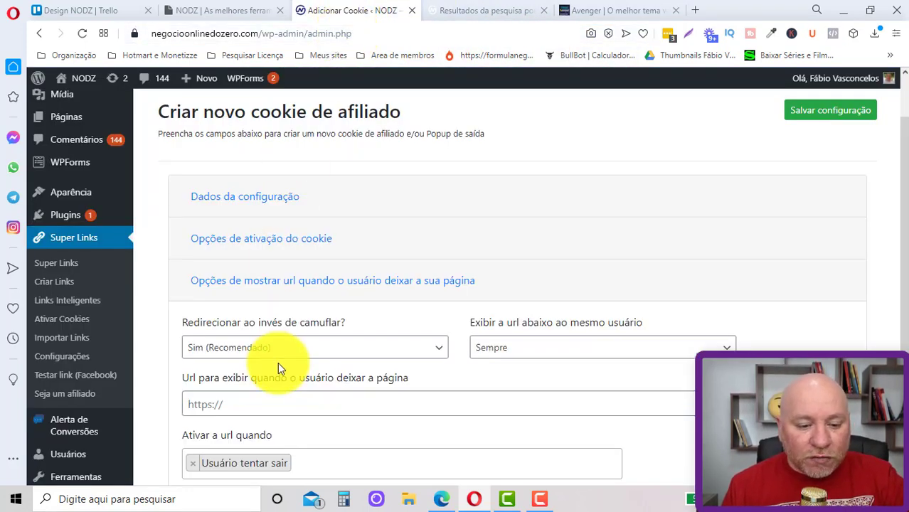
click(270, 406)
text(https://wpavenger.com)
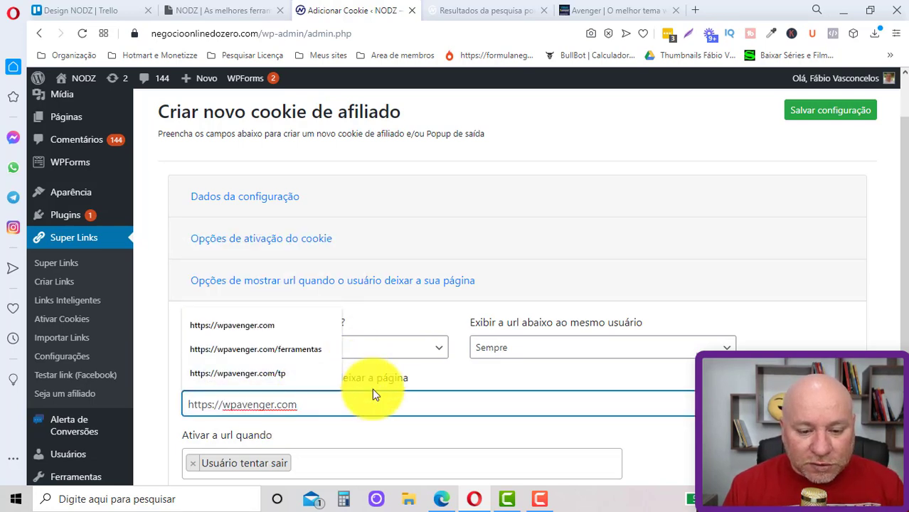
click(528, 378)
Add "Usuário clicar no botão voltar" as a second trigger for activating the exit URL.
scroll(527, 379, down, 1)
scroll(525, 384, down, 3)
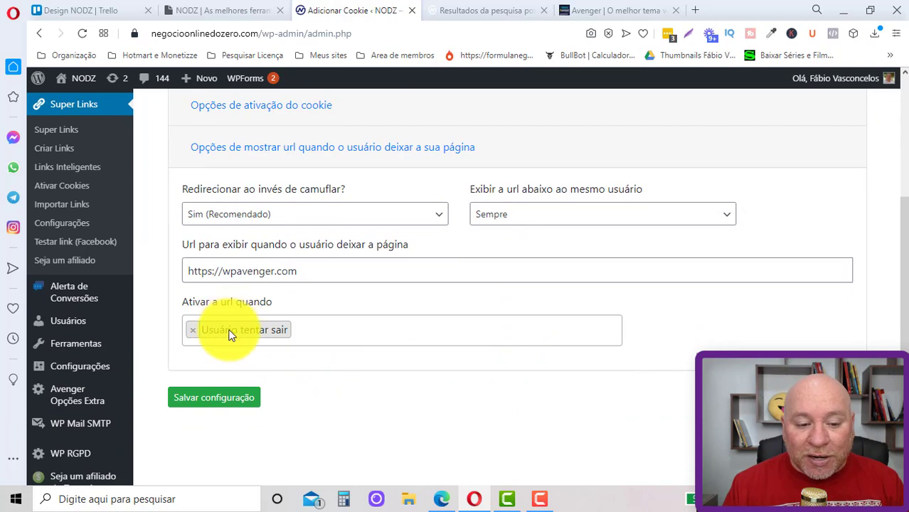
click(325, 338)
click(280, 390)
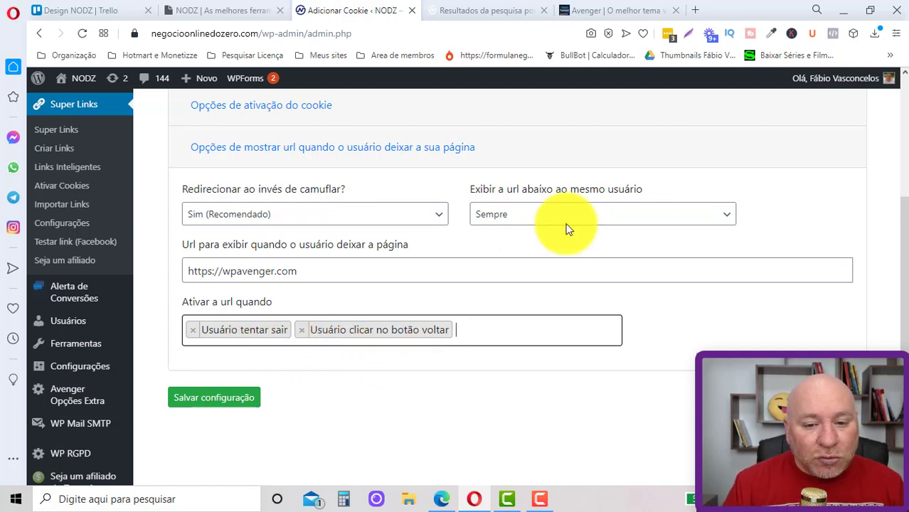
Keep the exit URL's display frequency at "Sempre", save the configuration and view it in the category list.
click(603, 222)
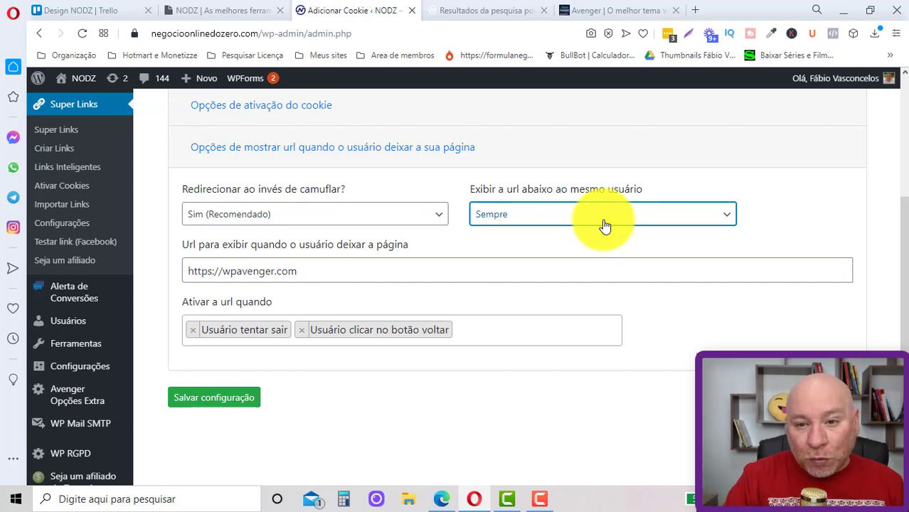
scroll(598, 245, up, 1)
scroll(623, 251, down, 1)
scroll(249, 399, up, 1)
scroll(239, 441, down, 1)
click(245, 399)
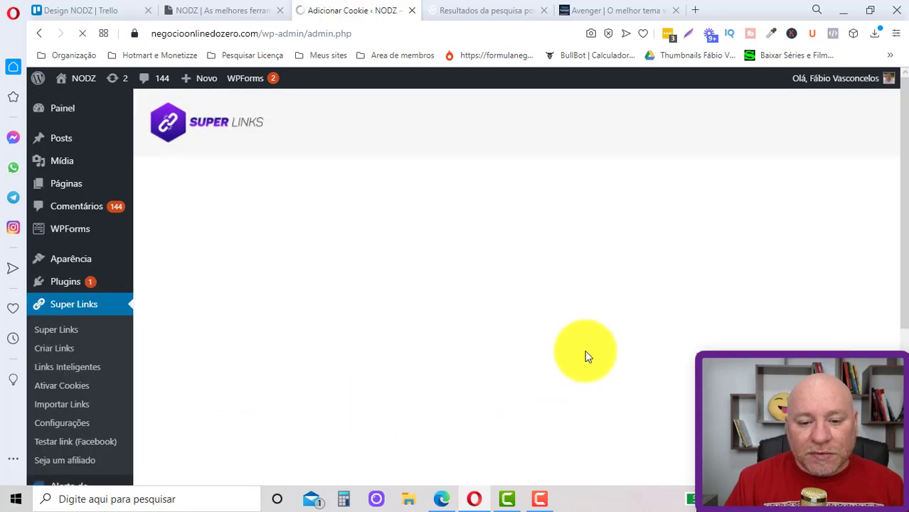
scroll(597, 353, down, 1)
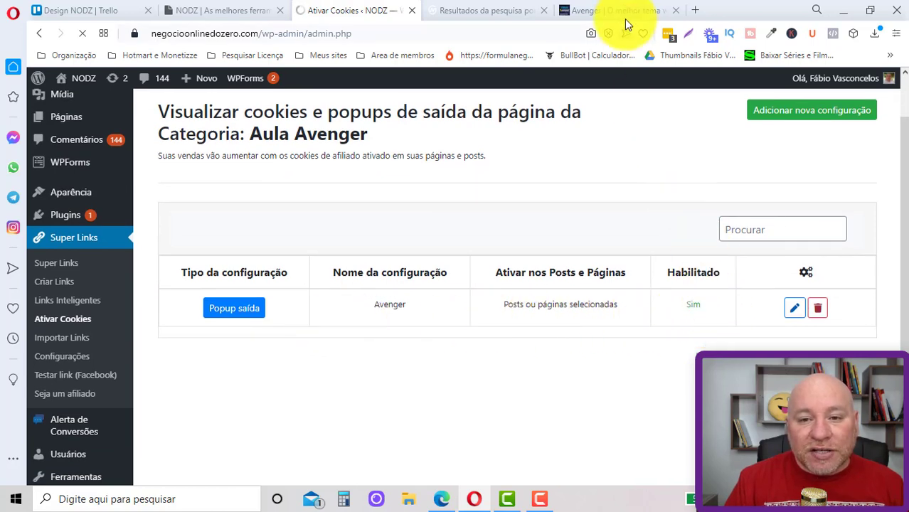
Open the post "Viver de blog – É possível? Como fazer para começar?" from the site's search results.
click(491, 10)
scroll(477, 277, down, 2)
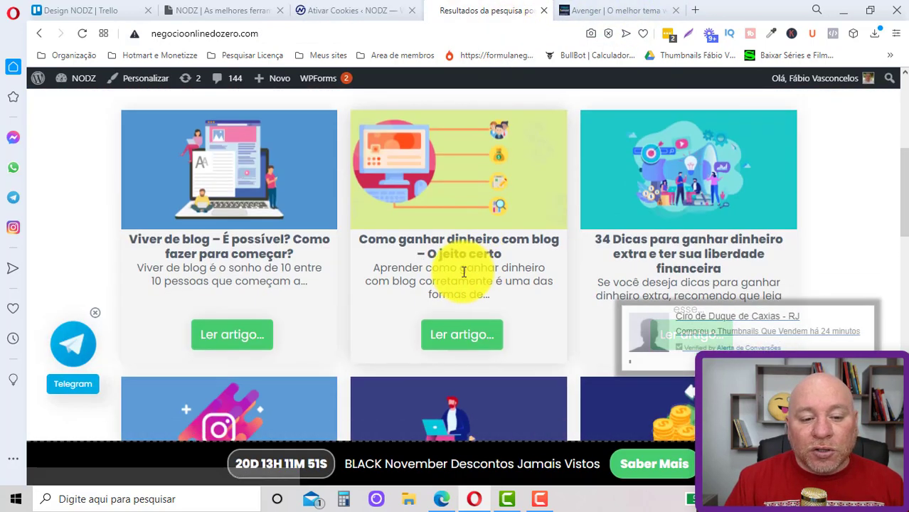
click(245, 344)
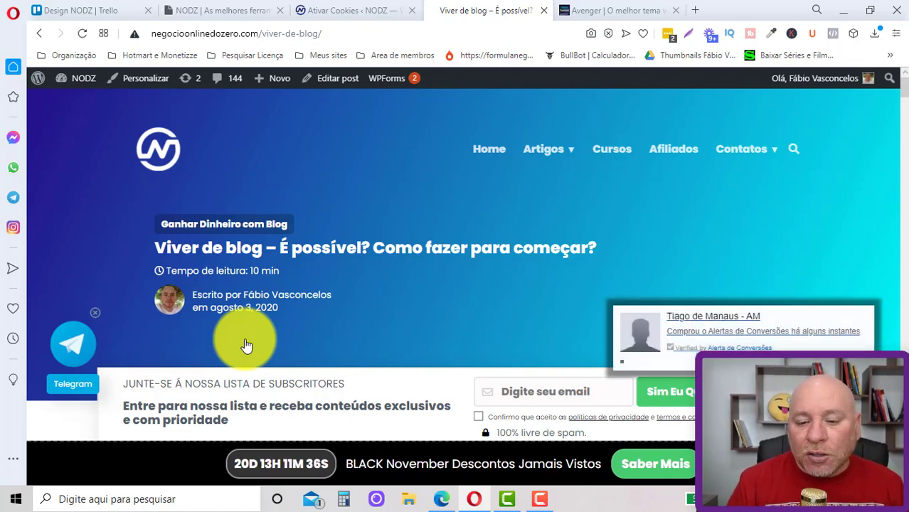
Look through the whole article down to the Tema Avenger banner and the free training sign-up form at its end.
scroll(246, 345, down, 10)
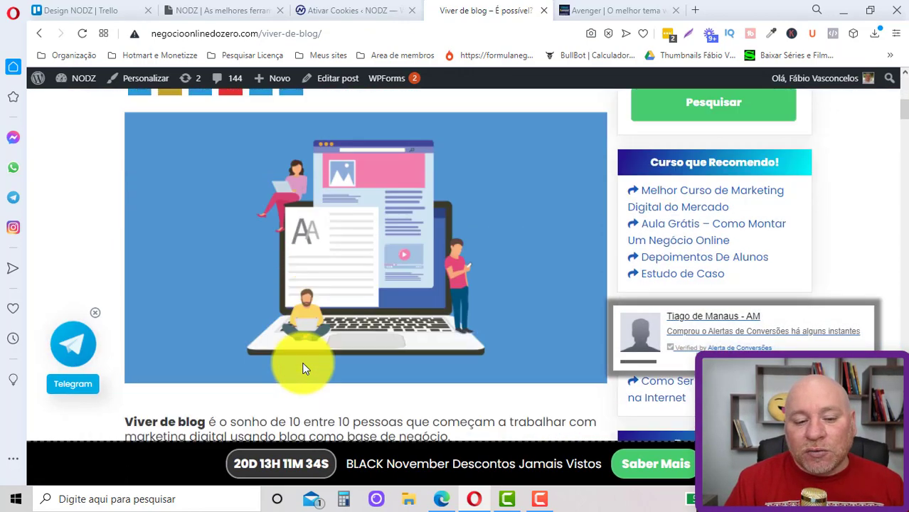
scroll(306, 365, down, 2)
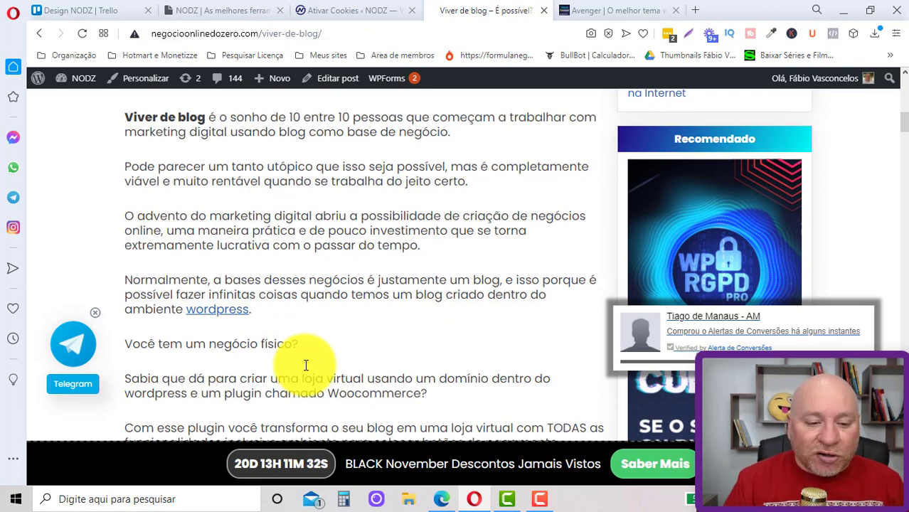
scroll(345, 361, down, 5)
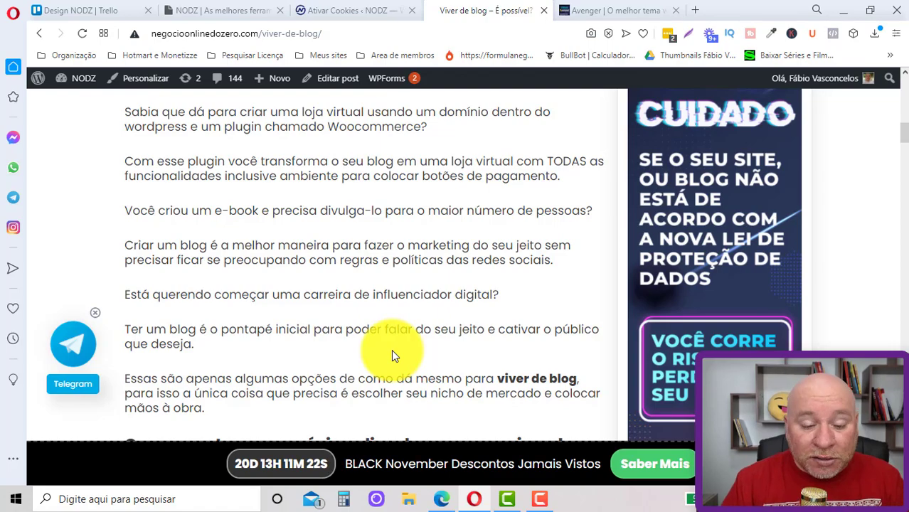
scroll(385, 349, down, 1)
scroll(384, 347, down, 9)
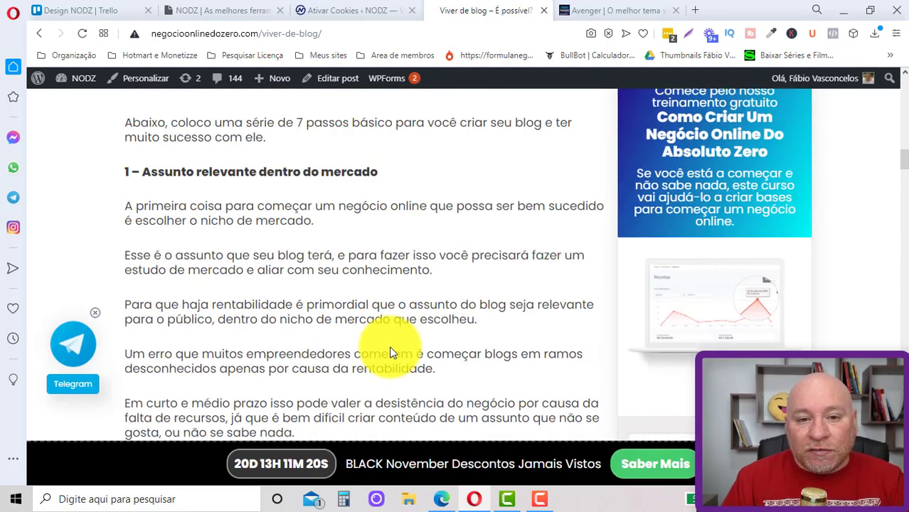
scroll(391, 347, down, 10)
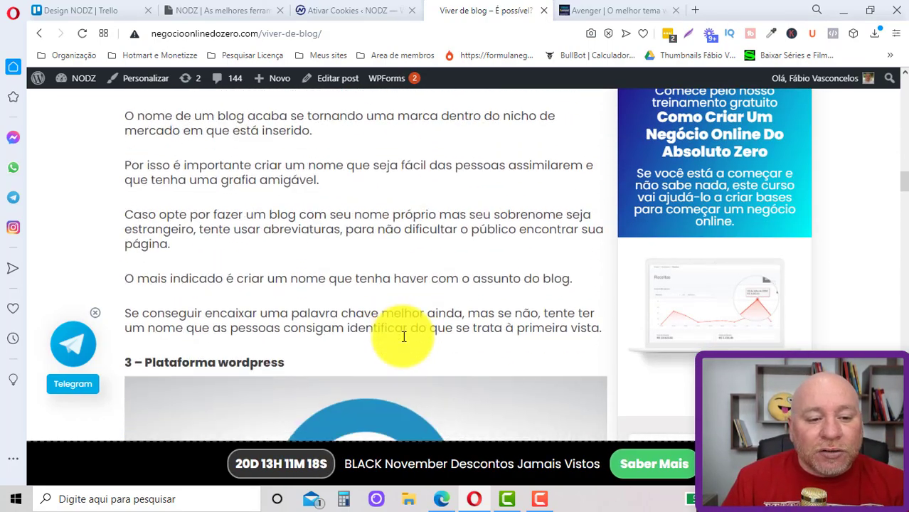
scroll(402, 341, down, 15)
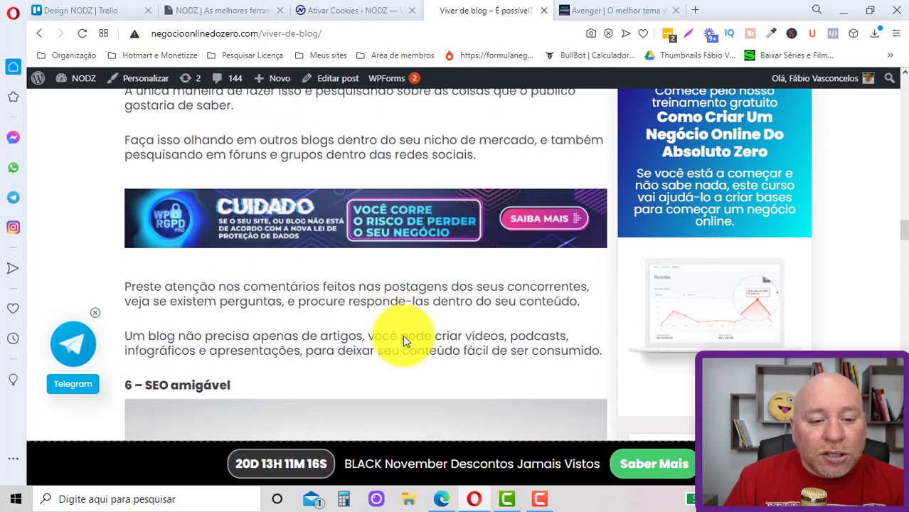
scroll(403, 335, down, 8)
scroll(402, 335, up, 3)
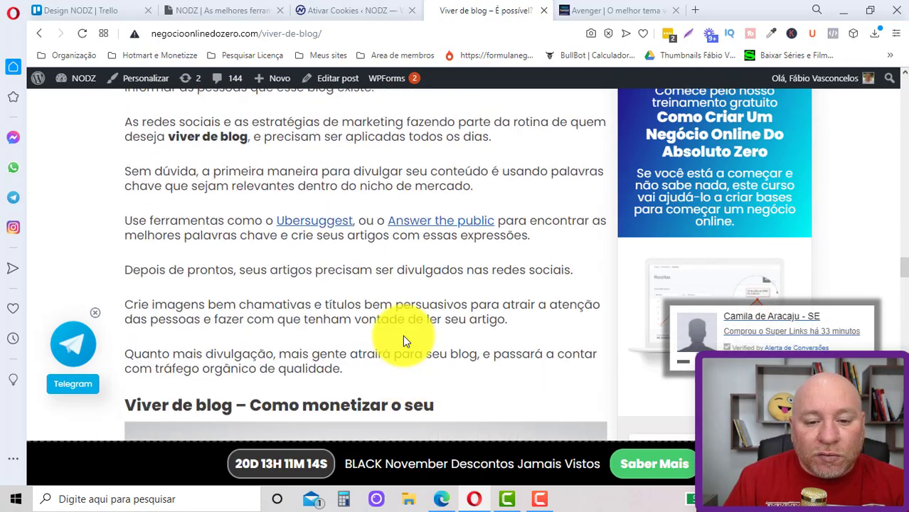
scroll(403, 335, down, 15)
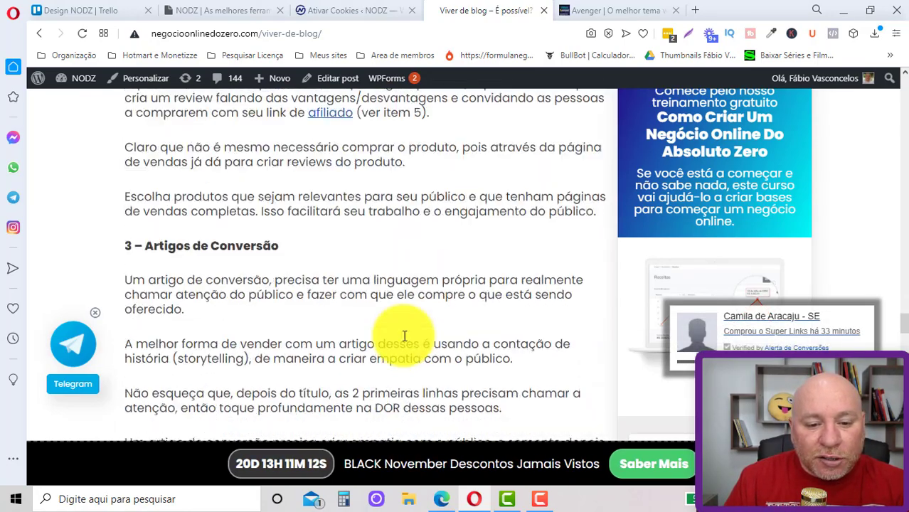
scroll(403, 335, down, 5)
scroll(403, 335, up, 4)
scroll(402, 335, down, 11)
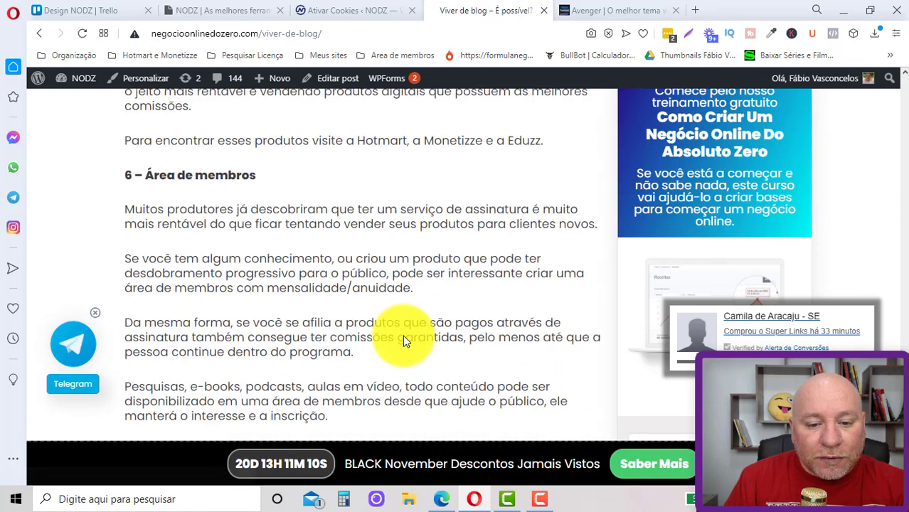
scroll(403, 335, up, 5)
scroll(403, 334, up, 1)
scroll(403, 335, down, 15)
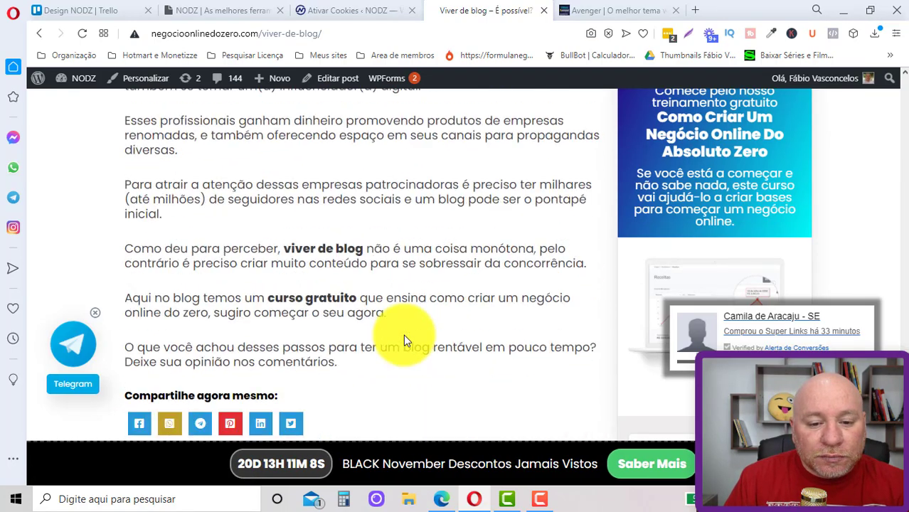
scroll(403, 334, up, 5)
scroll(451, 341, down, 6)
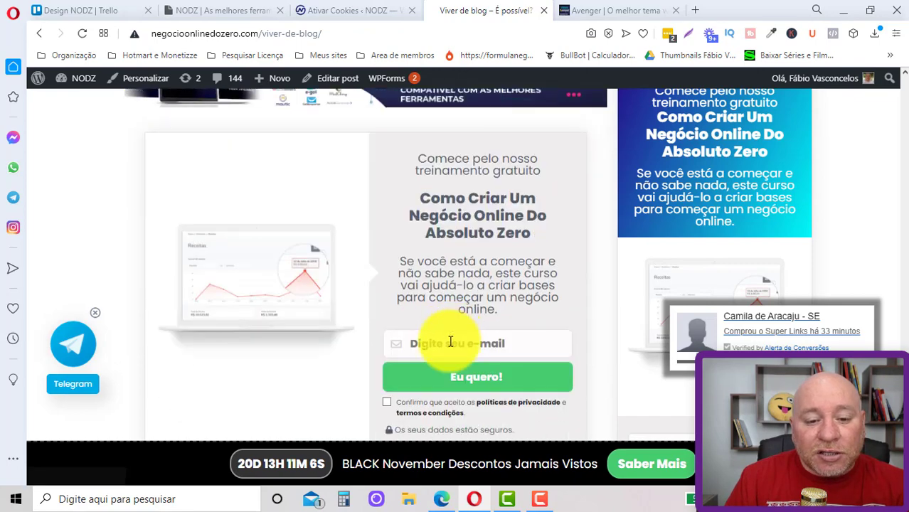
scroll(453, 347, down, 3)
scroll(450, 345, up, 6)
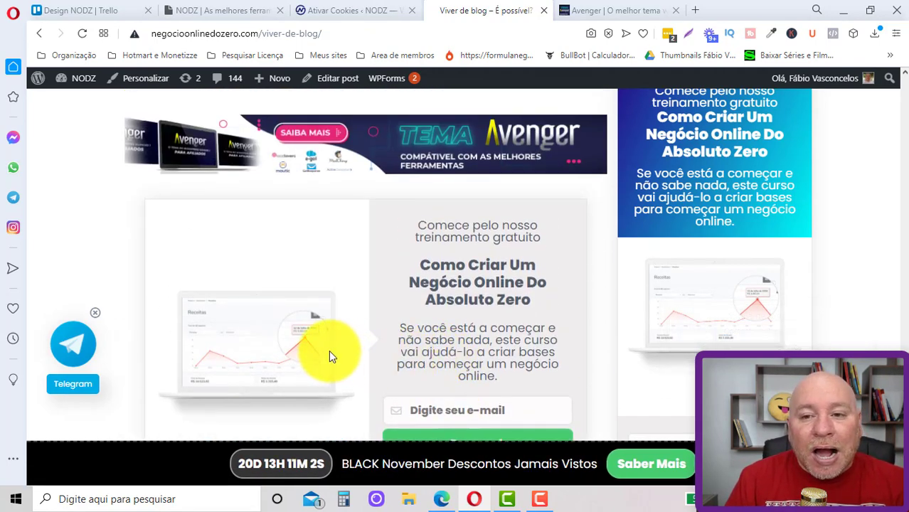
Leave the article to test the exit URL, look over the wpavenger.com page and return to the configuration list.
click(484, 146)
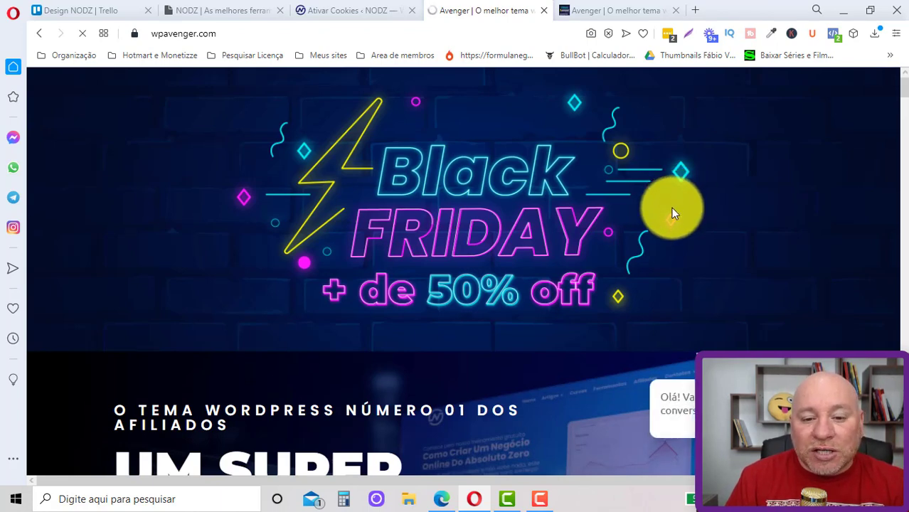
scroll(662, 242, down, 5)
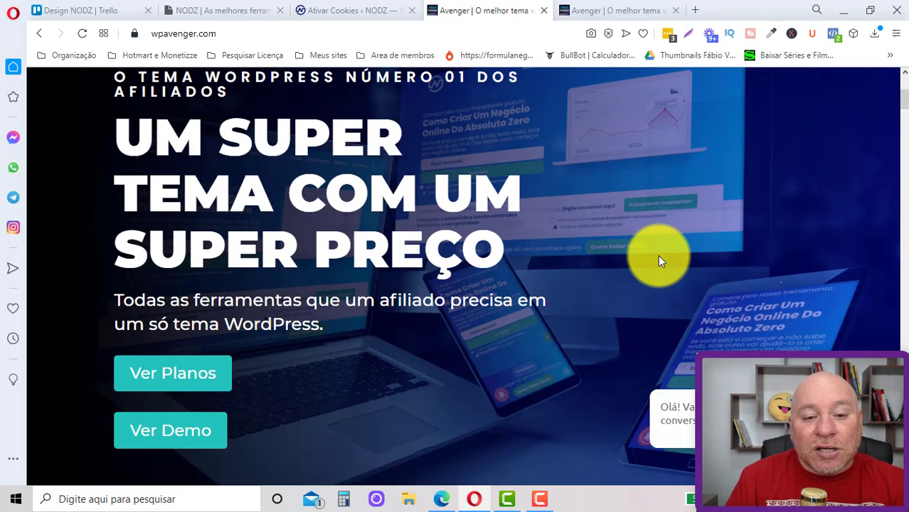
scroll(658, 255, up, 4)
click(251, 172)
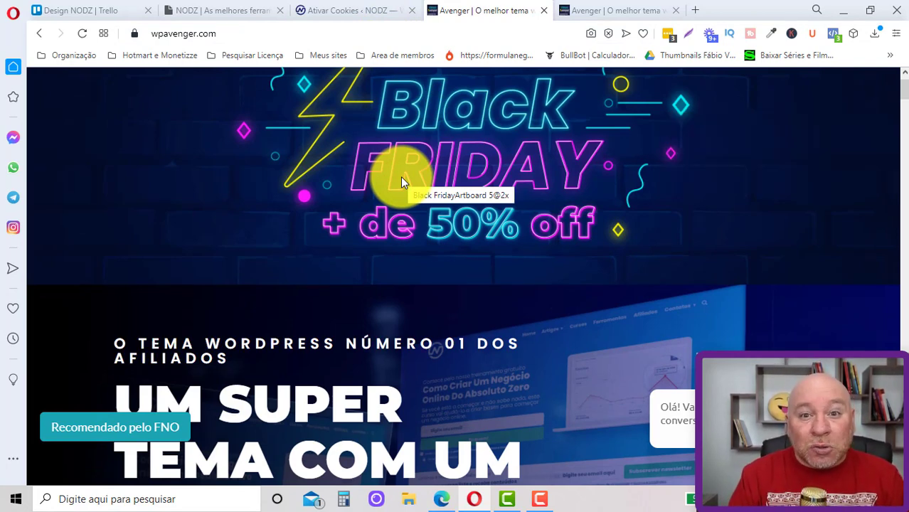
scroll(401, 206, down, 5)
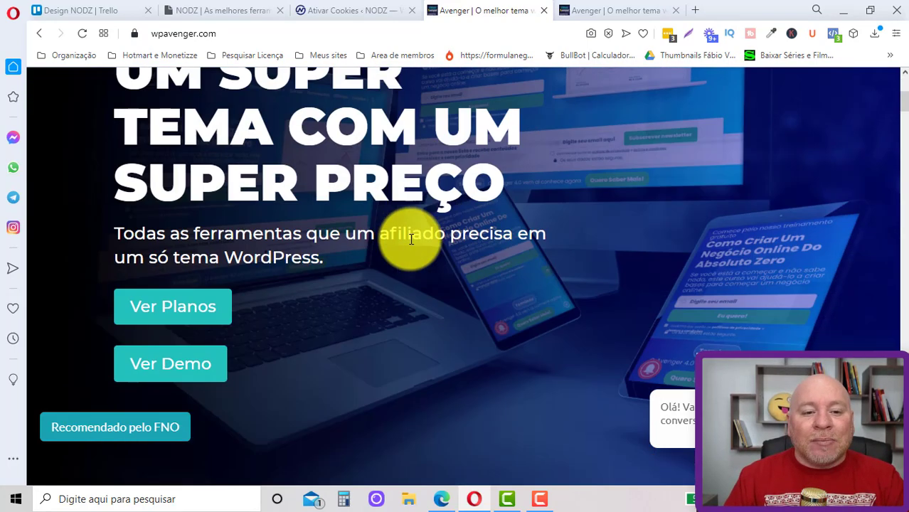
scroll(432, 243, up, 2)
scroll(436, 246, down, 2)
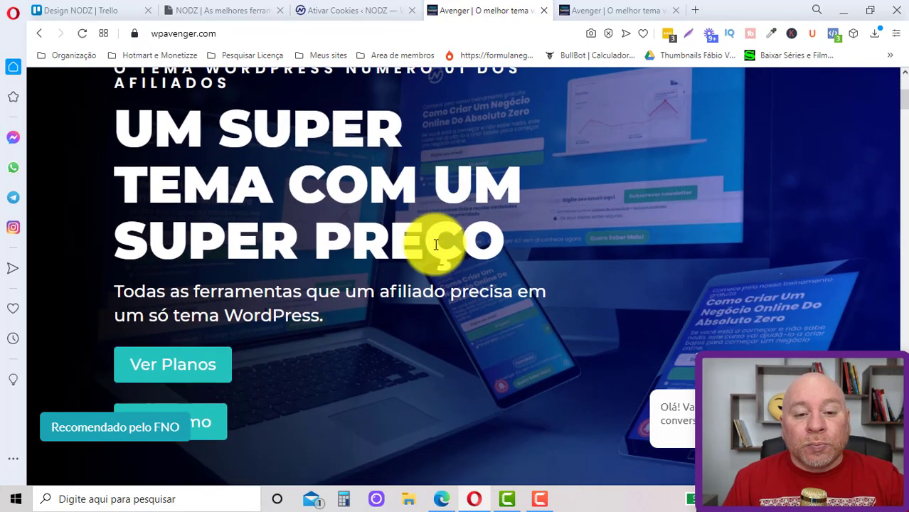
scroll(437, 246, down, 7)
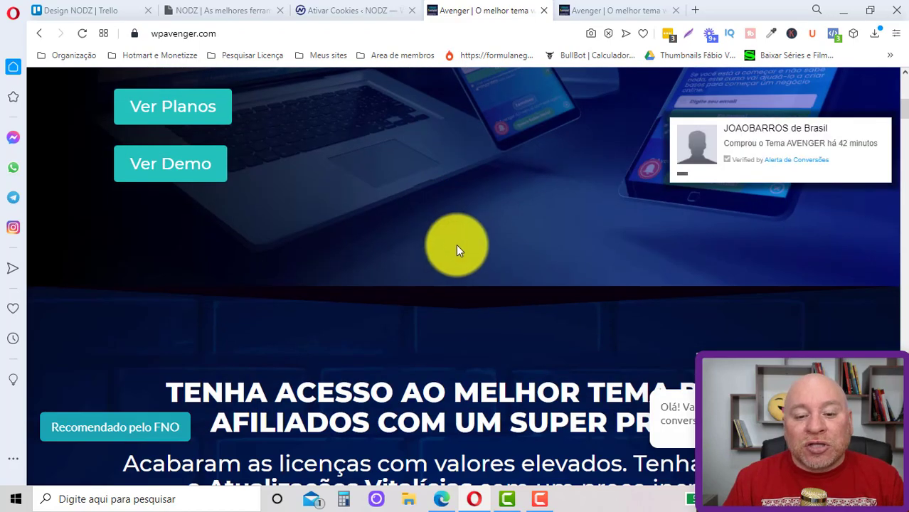
scroll(457, 250, down, 10)
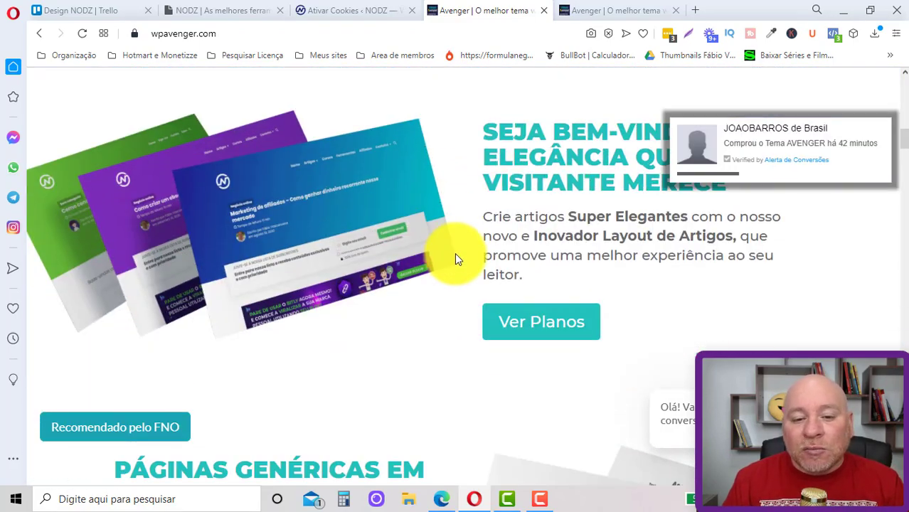
scroll(458, 259, down, 3)
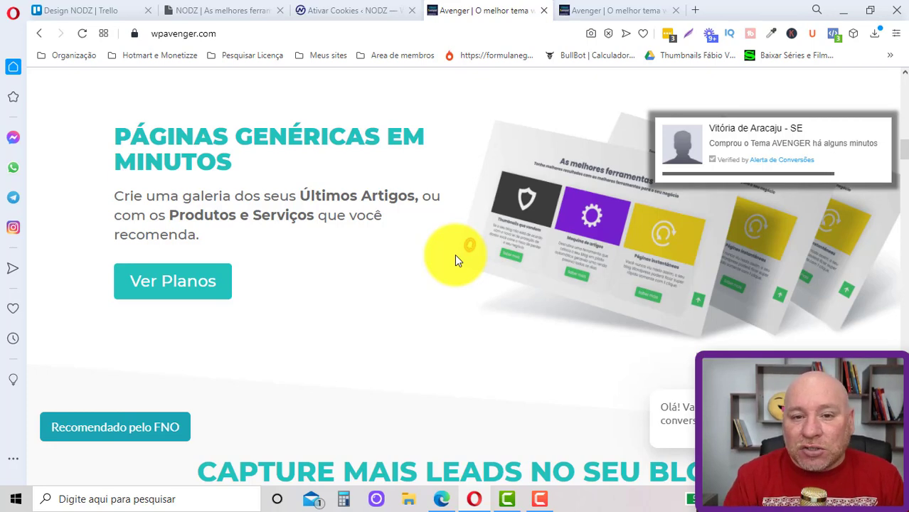
click(379, 10)
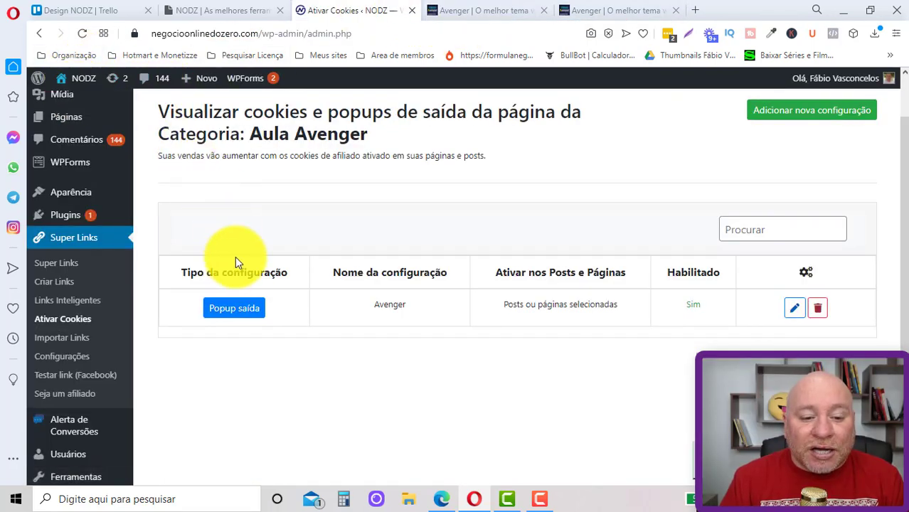
Open the Avenger exit configuration for editing, and dismiss the Tema Avenger recommendation popup on the wpavenger.com page.
click(797, 310)
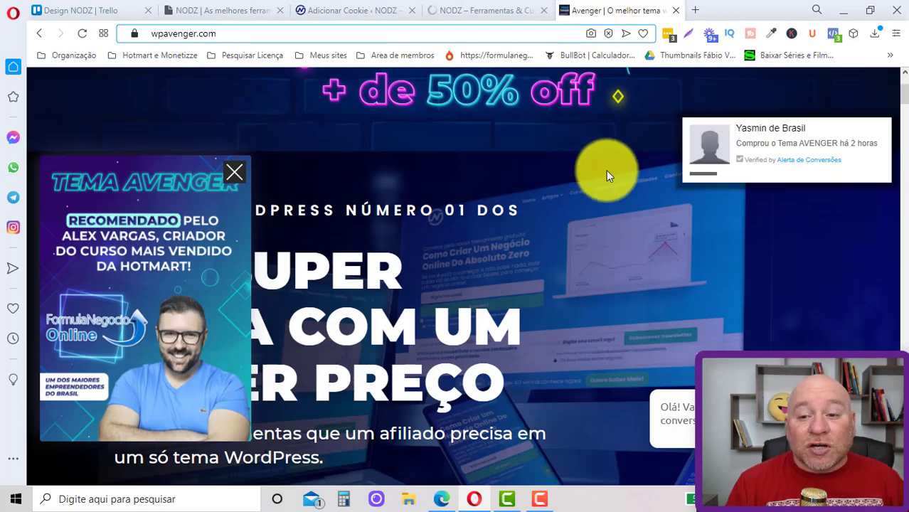
click(235, 174)
scroll(518, 211, up, 3)
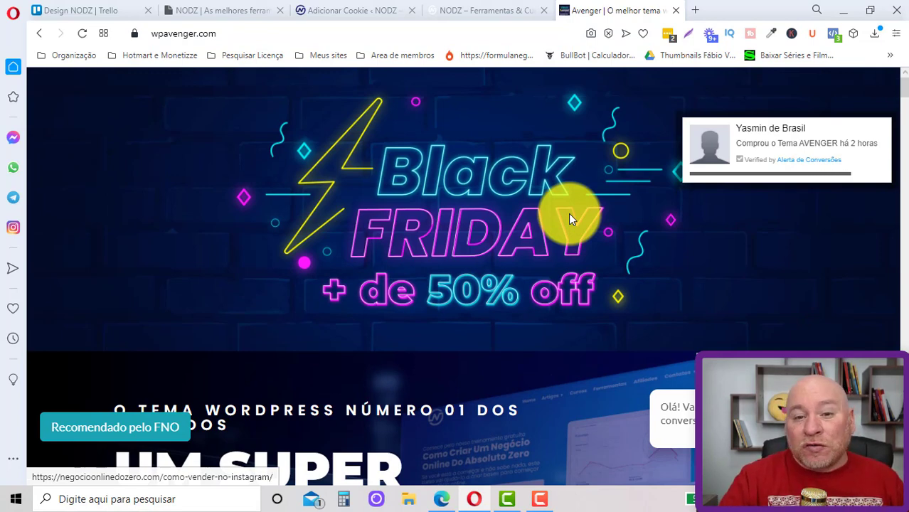
Remove the post "34 Dicas para ganhar dinheiro extra e ter sua liberdade financeira" from the posts and pages of the fno blog configuration.
click(368, 10)
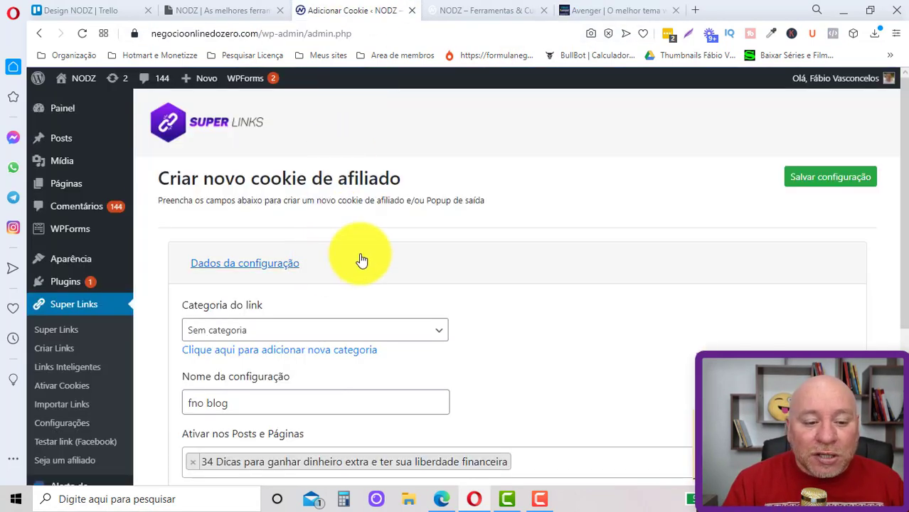
scroll(357, 274, down, 2)
scroll(444, 274, down, 1)
scroll(450, 274, down, 3)
click(197, 264)
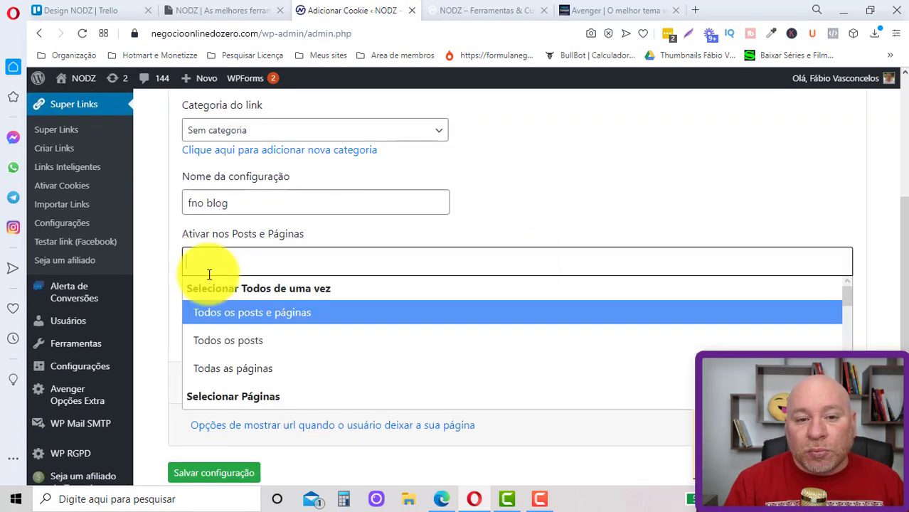
Look at the blog's site and open its home page through the logo.
click(446, 12)
scroll(214, 199, up, 10)
click(175, 153)
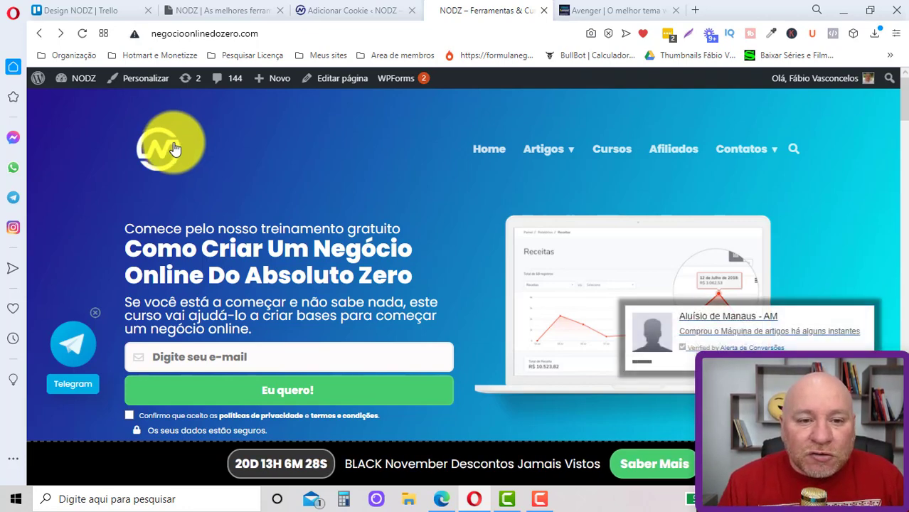
Activate the fno blog configuration on "Todos os posts e páginas" and revisit the wpavenger.com page and the blog's home page.
click(361, 9)
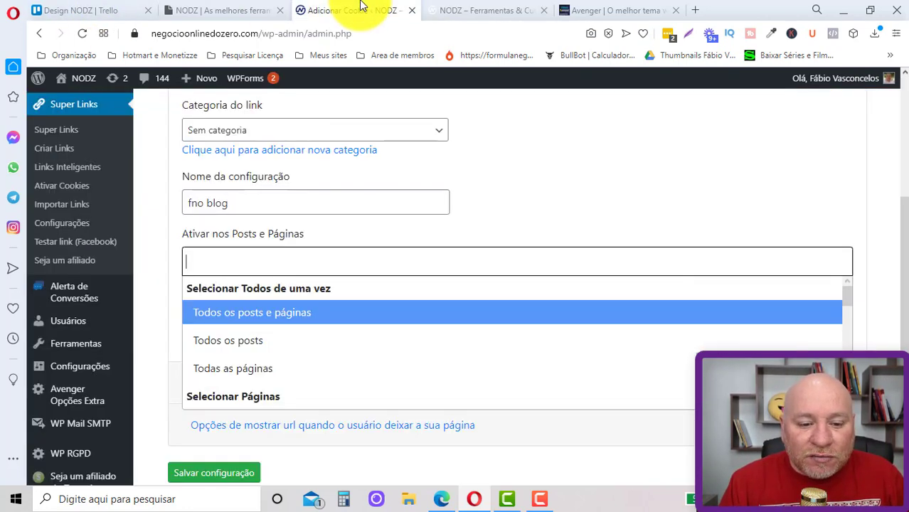
click(278, 313)
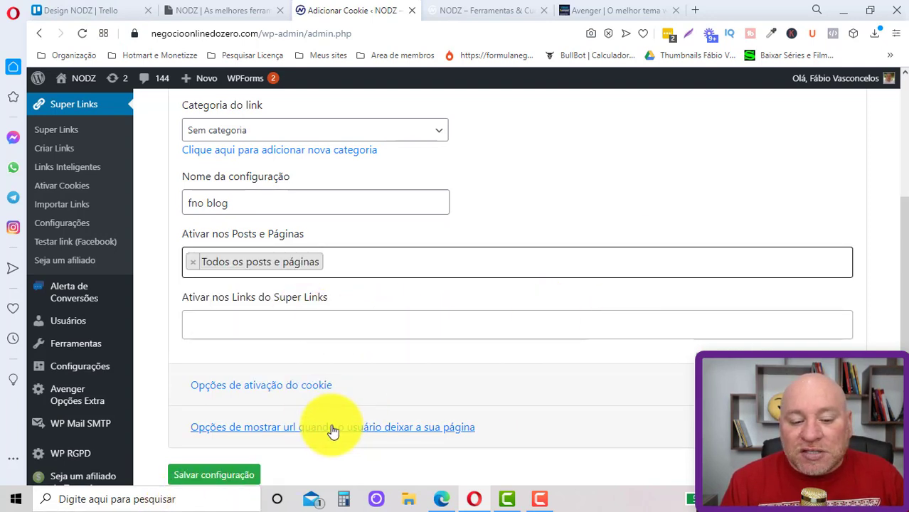
click(625, 17)
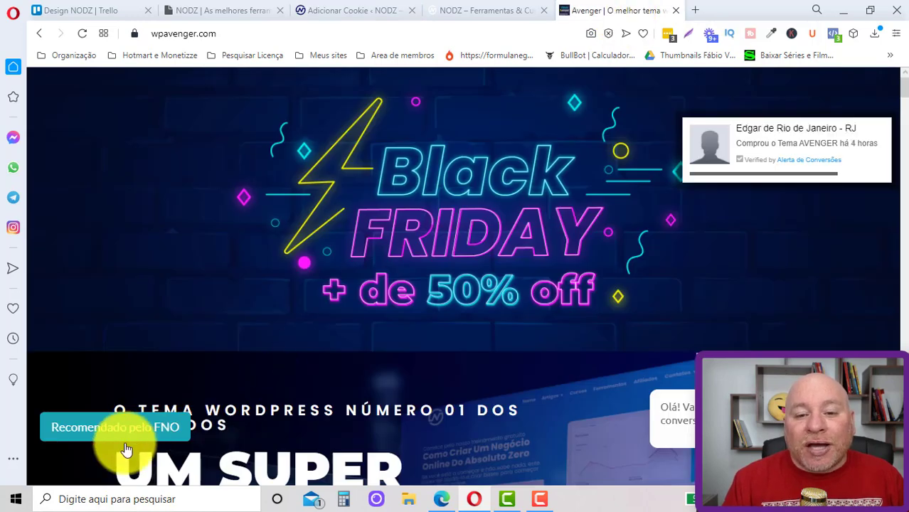
click(450, 17)
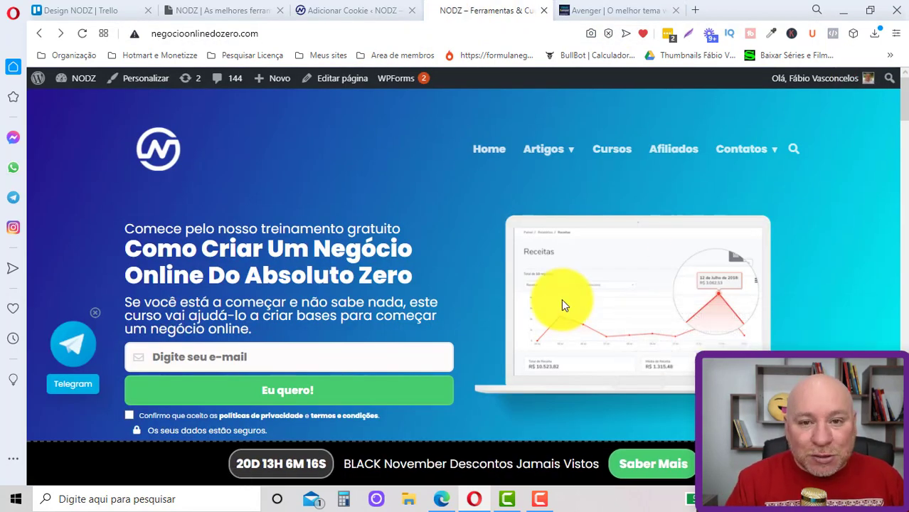
Clear the fno blog configuration's posts and pages, and activate it on "Todos os Links Camuflados ou clonados" under the Super Links links.
click(374, 5)
scroll(416, 260, down, 1)
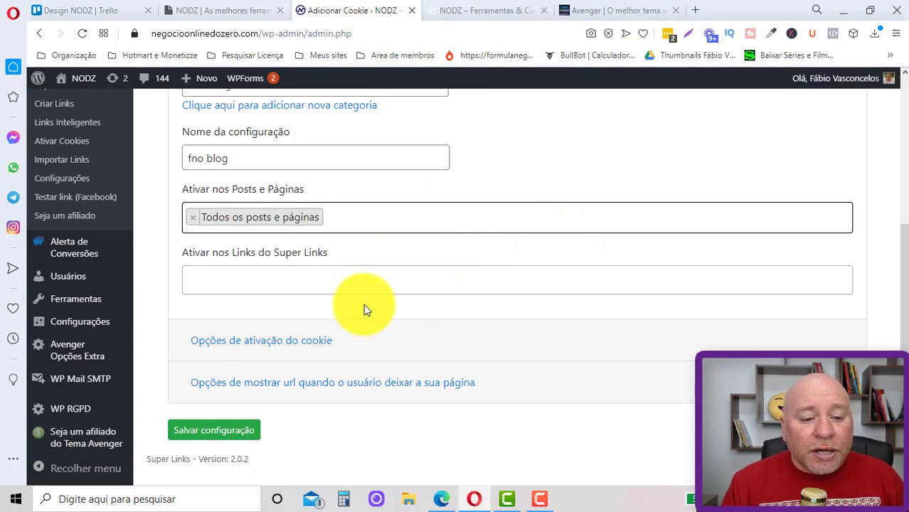
click(196, 222)
click(665, 156)
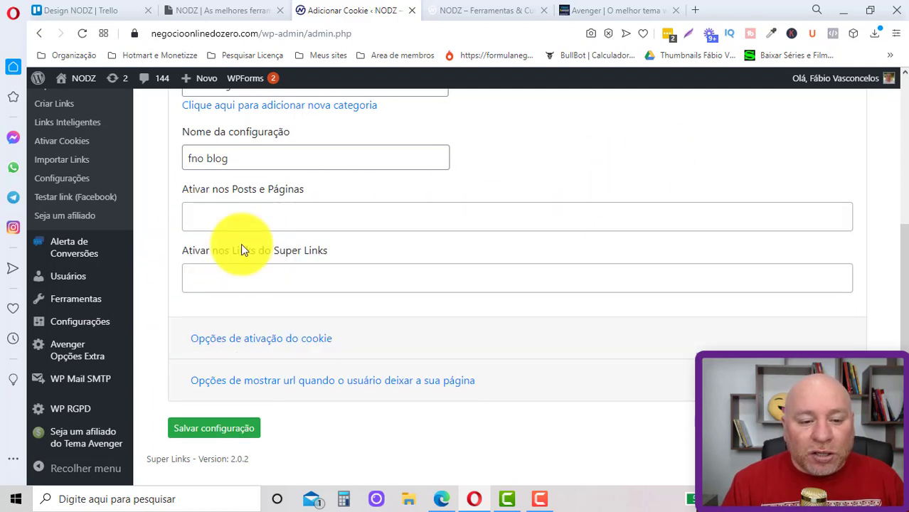
click(258, 277)
click(257, 308)
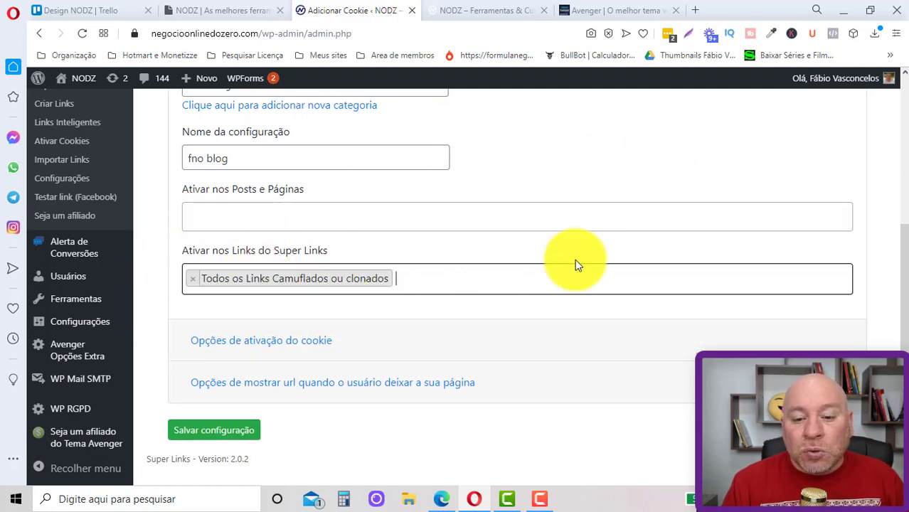
click(623, 253)
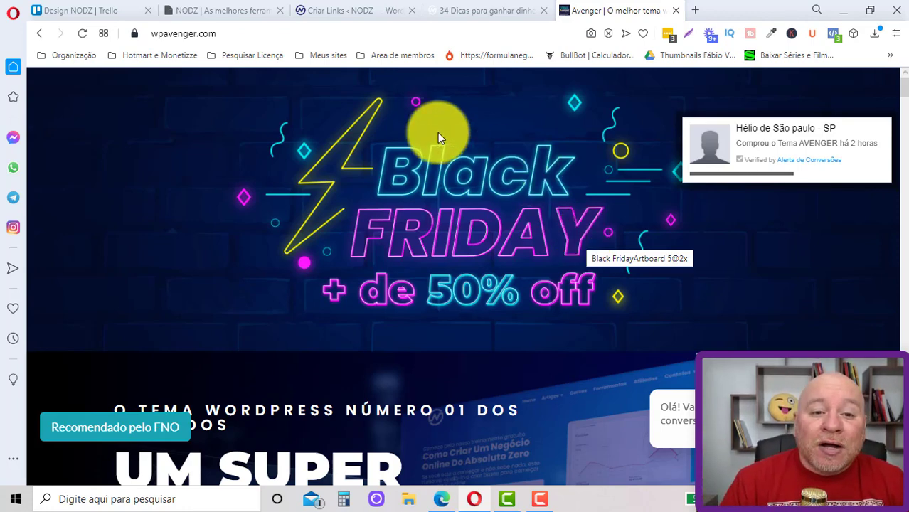
Open the Avenger configuration in the Aula Avenger category for editing and view its activation fields.
click(336, 11)
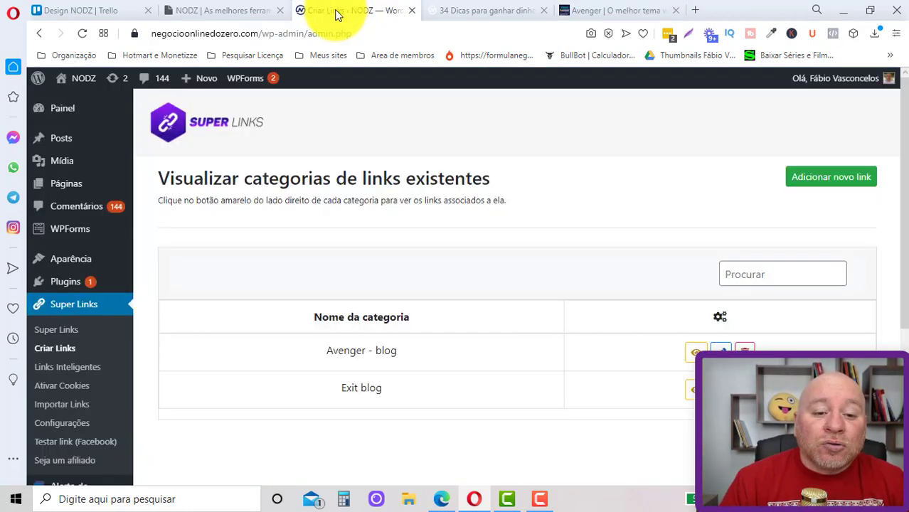
click(71, 393)
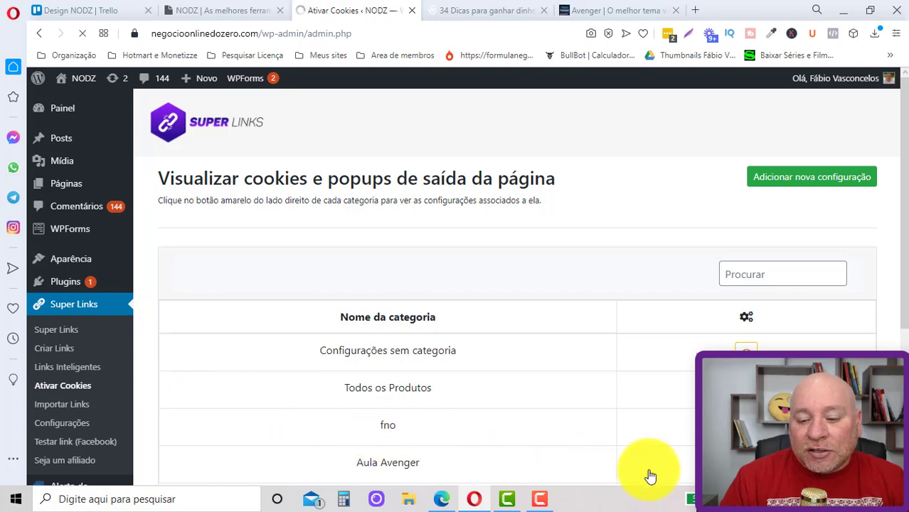
click(686, 464)
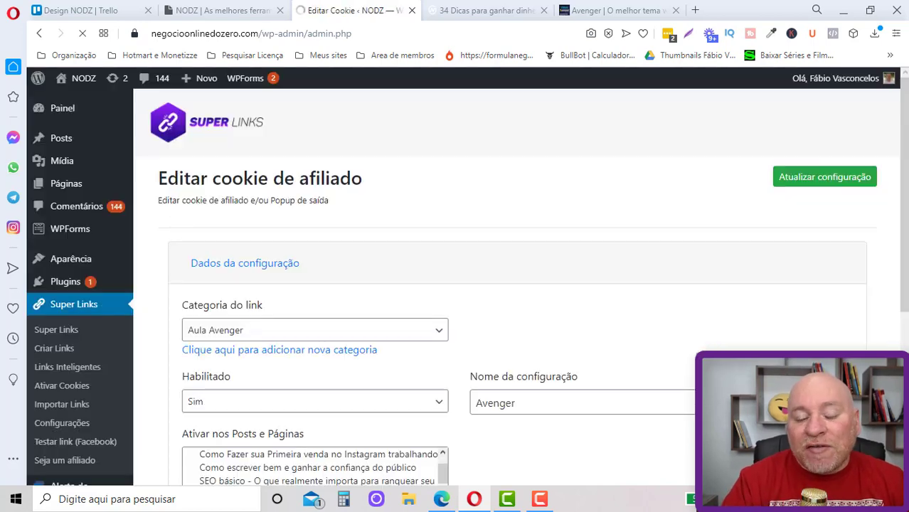
scroll(432, 334, down, 3)
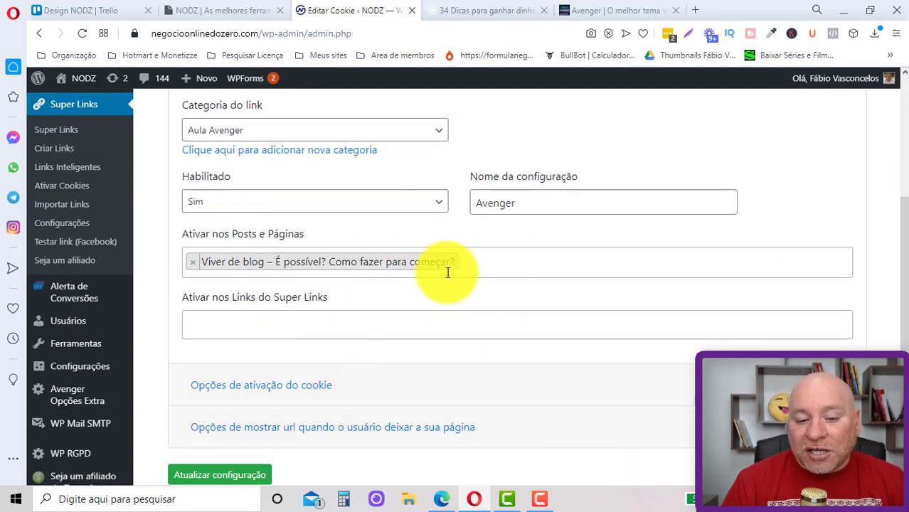
Replace the post "Viver de blog – É possível? Como fazer para começar?" with "Todos os posts e páginas", and clear that selection too.
click(195, 265)
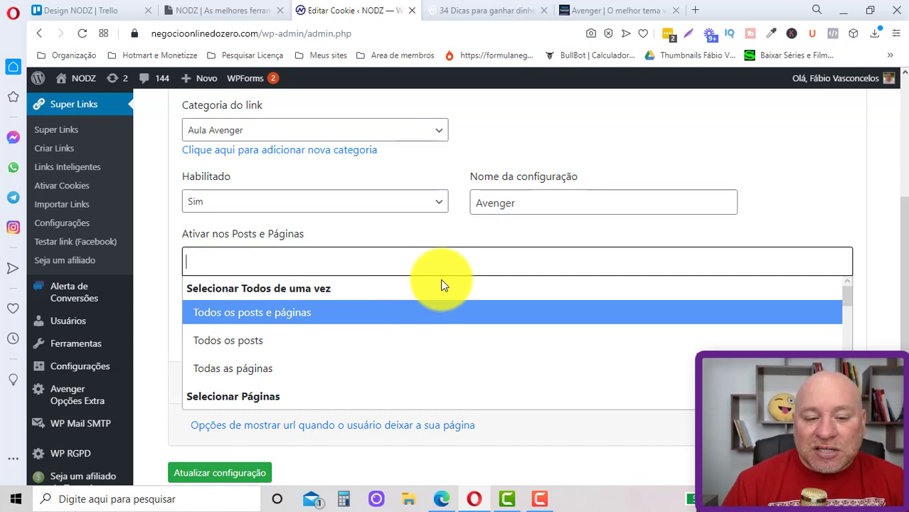
click(315, 318)
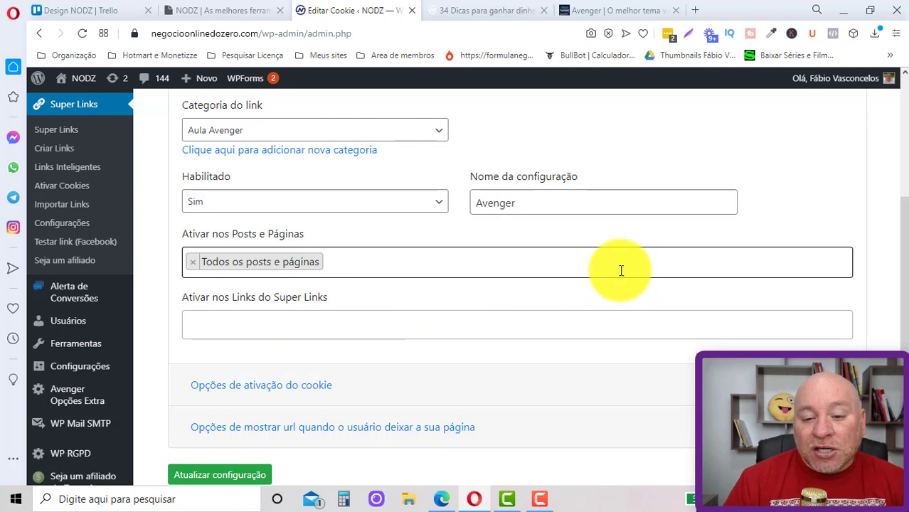
click(192, 262)
click(398, 268)
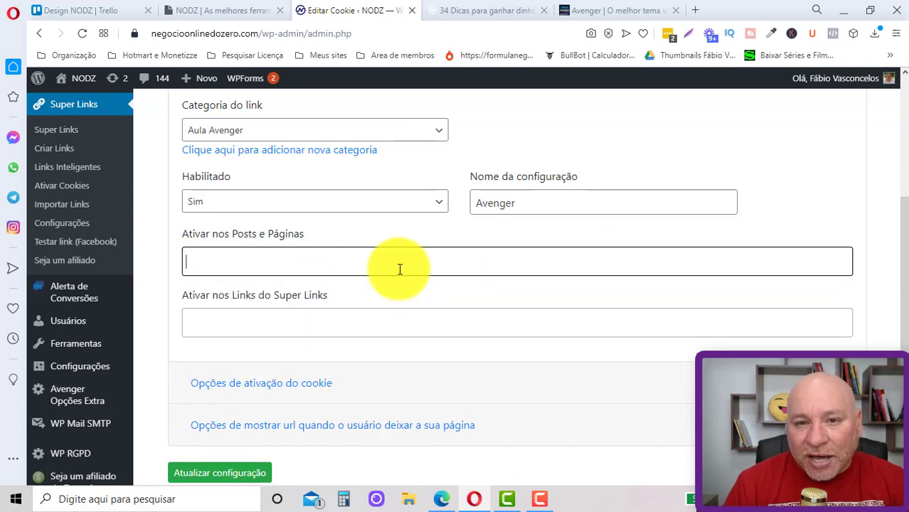